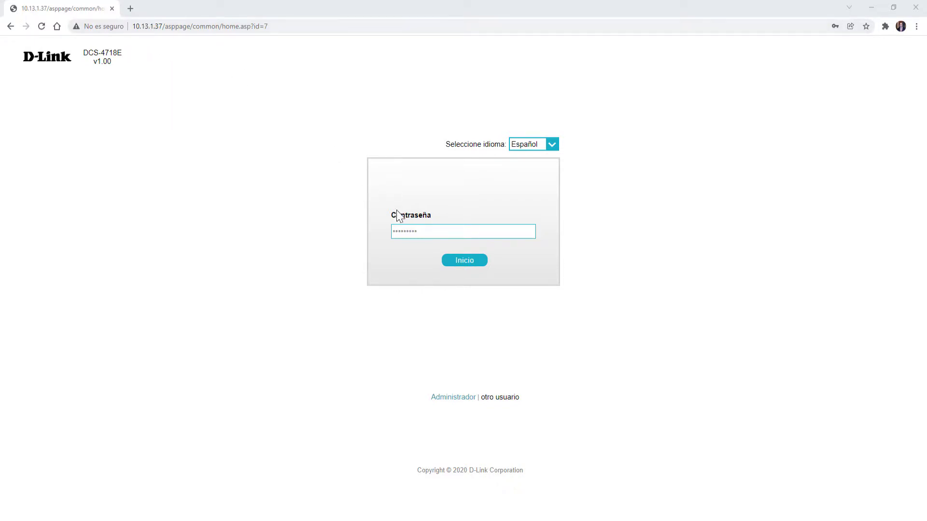
Log in to the camera's web interface with the administrator password and dismiss the browser's password warning
left_click(464, 269)
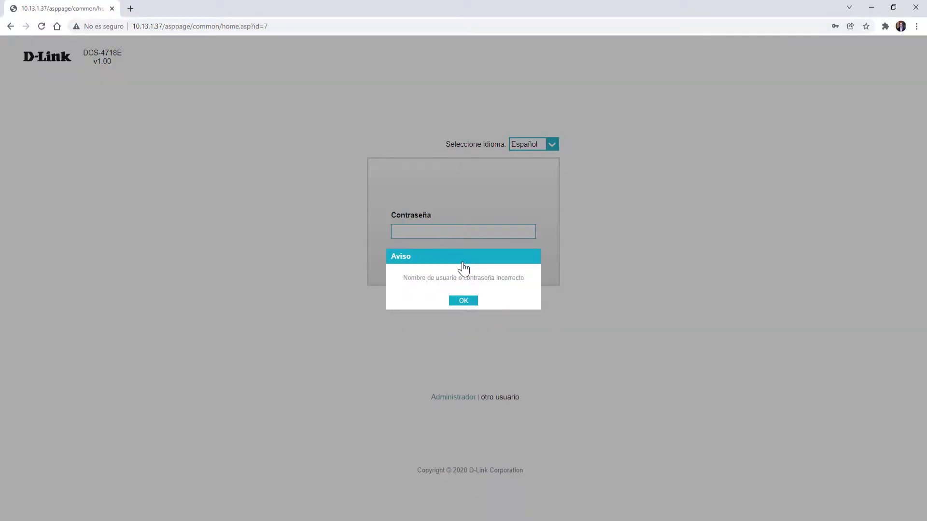
left_click(464, 301)
left_click(410, 233)
type("••••••")
left_click(461, 266)
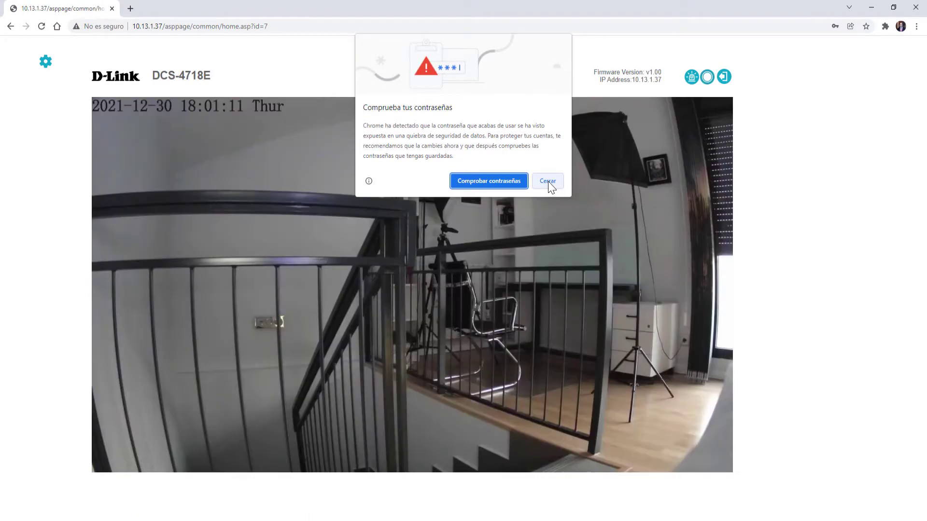
left_click(548, 181)
left_click(856, 169)
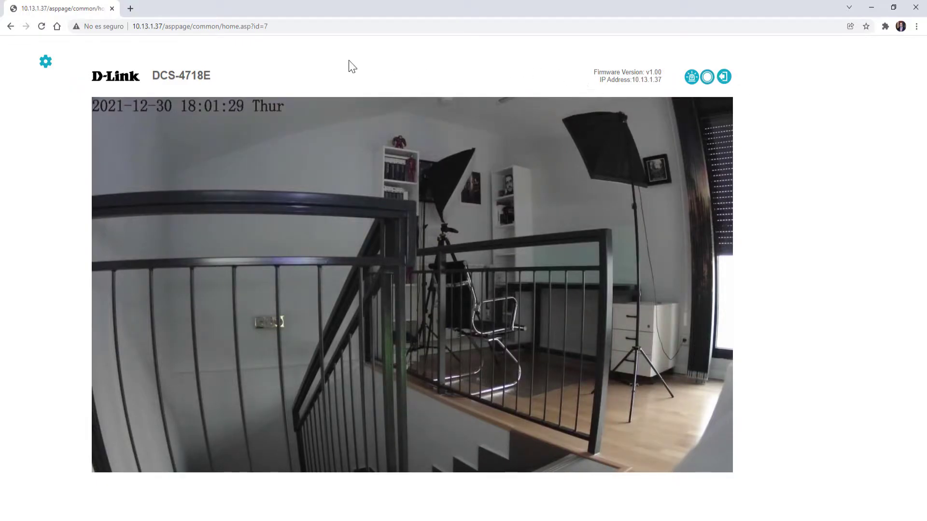
Open the camera settings and review the introductions to the network setup and motion detection setup wizards
left_click(45, 62)
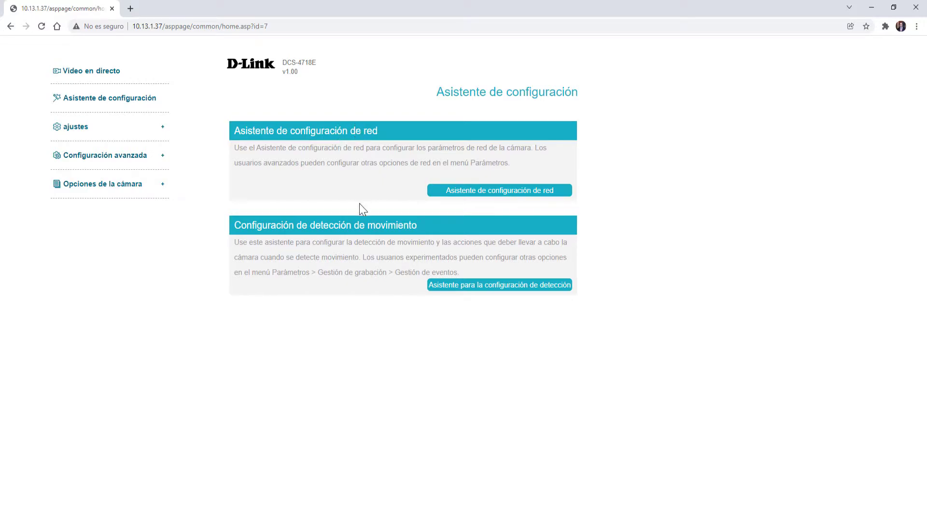
left_click_drag(303, 227, 434, 227)
left_click(435, 227)
left_click(481, 193)
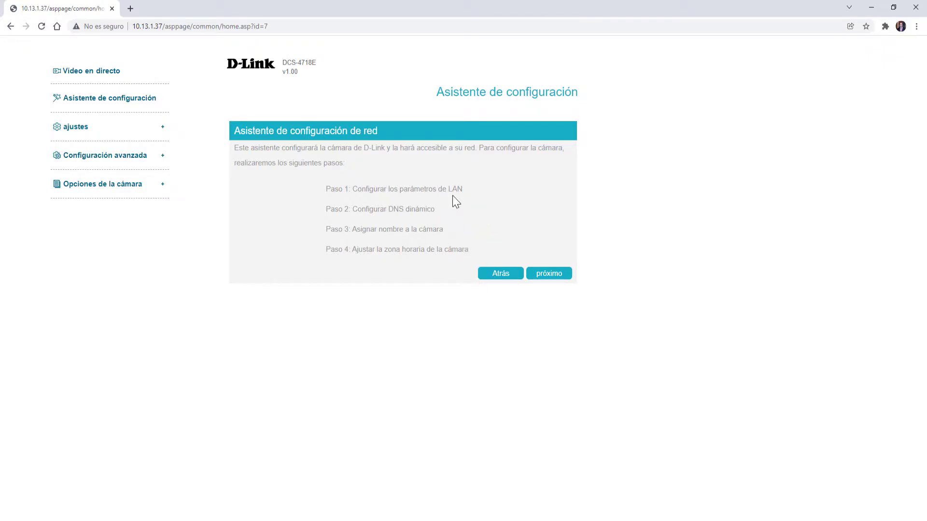
left_click(500, 276)
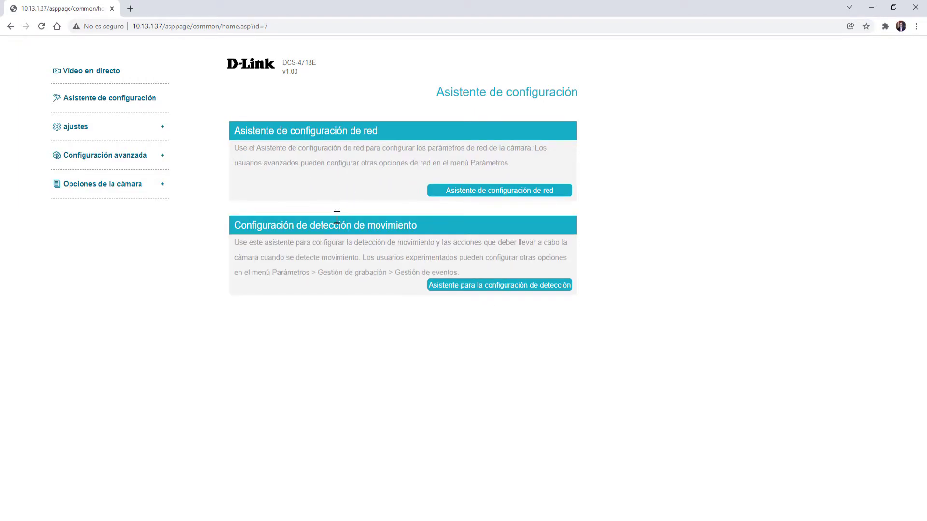
left_click(480, 288)
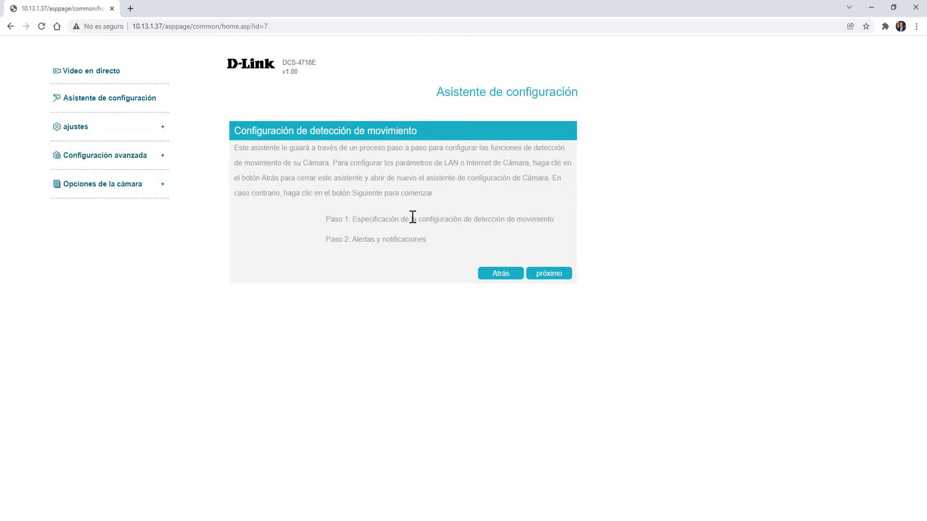
Examine the local network settings with DHCP switched off and back on, plus the PPPoE settings
left_click(76, 130)
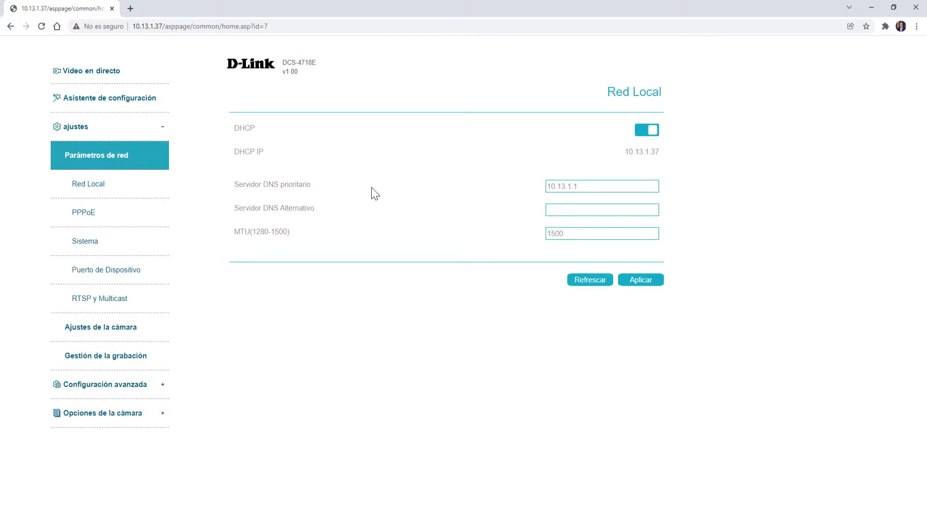
left_click(651, 132)
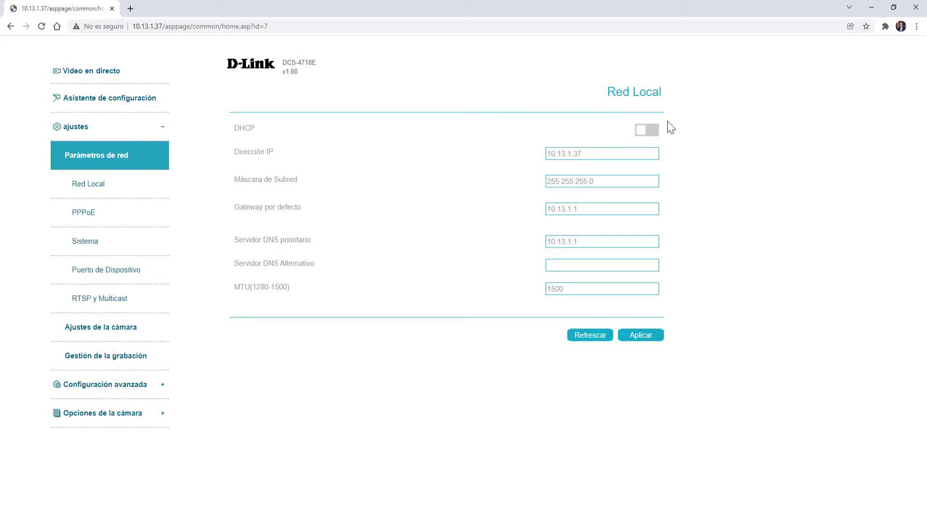
left_click(644, 131)
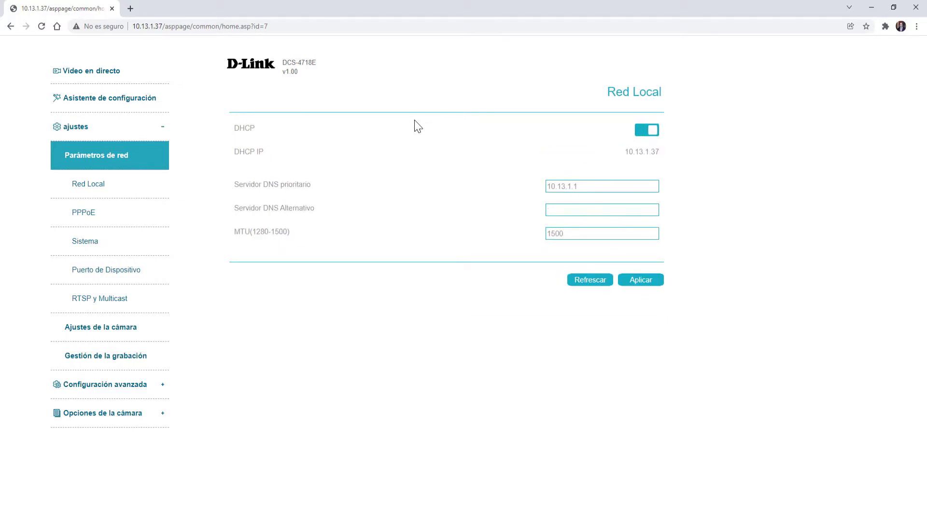
left_click(85, 217)
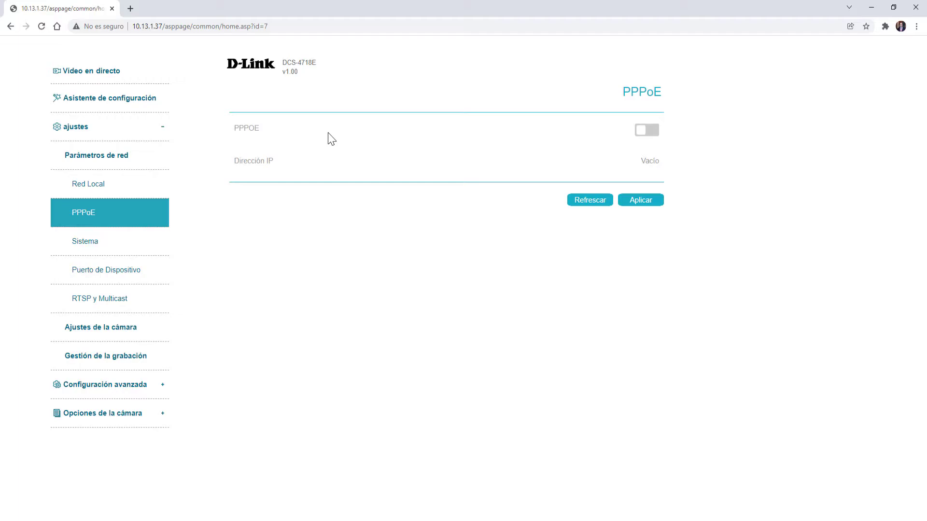
Try HTTPS as the web mode in the system network settings, then return the selection to HTTP
left_click(89, 246)
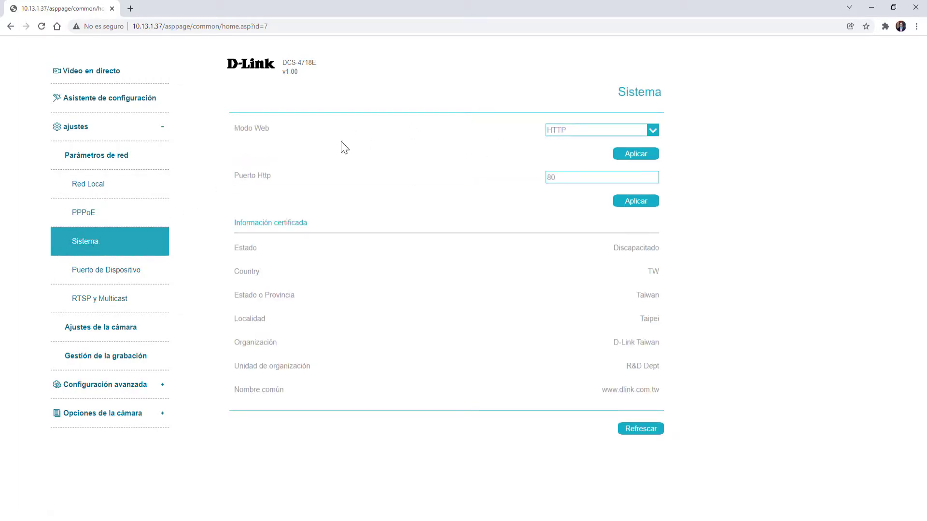
left_click(575, 130)
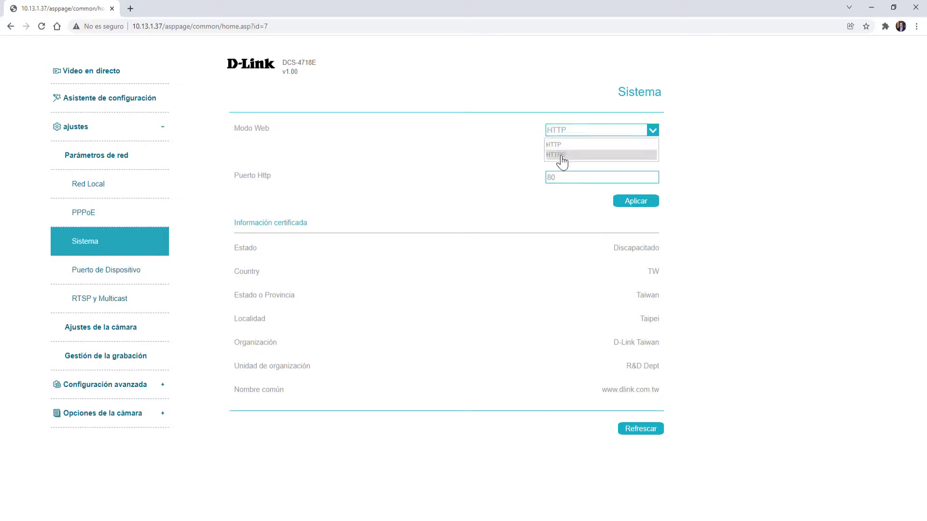
left_click(564, 156)
left_click(570, 130)
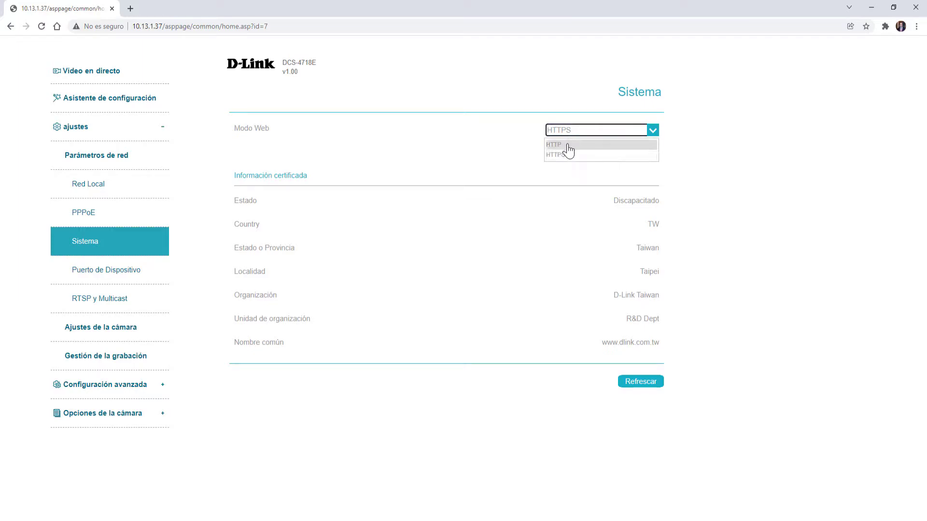
left_click(562, 144)
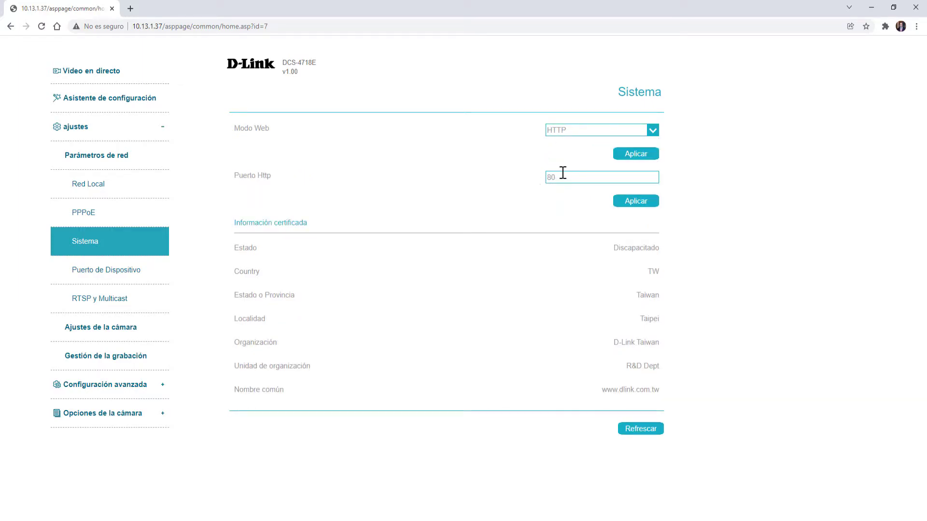
left_click(573, 133)
left_click(563, 155)
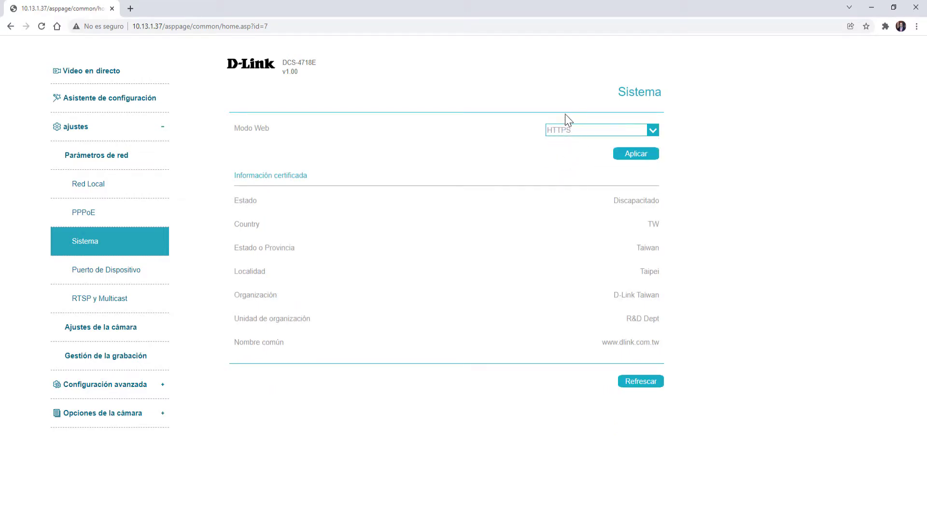
left_click(568, 131)
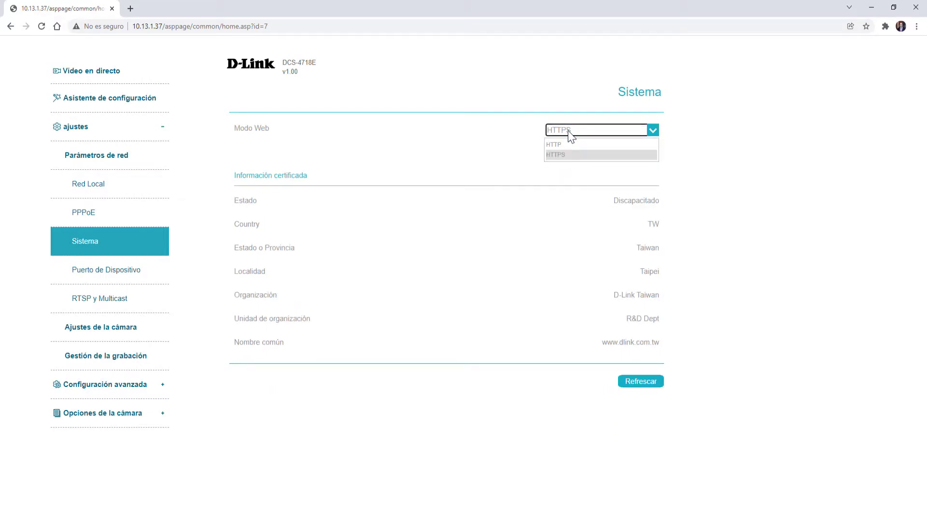
left_click(566, 144)
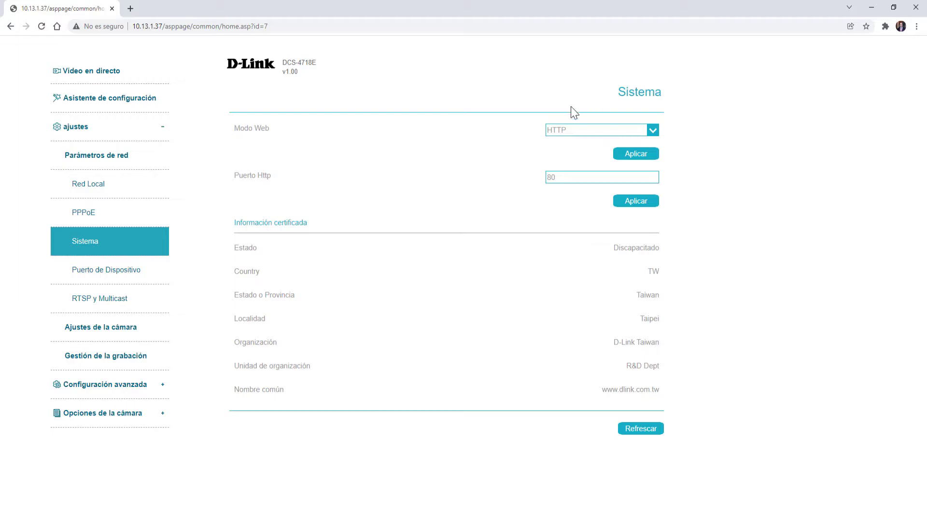
Examine the device's control, HTTP and RTSP port settings
left_click(95, 270)
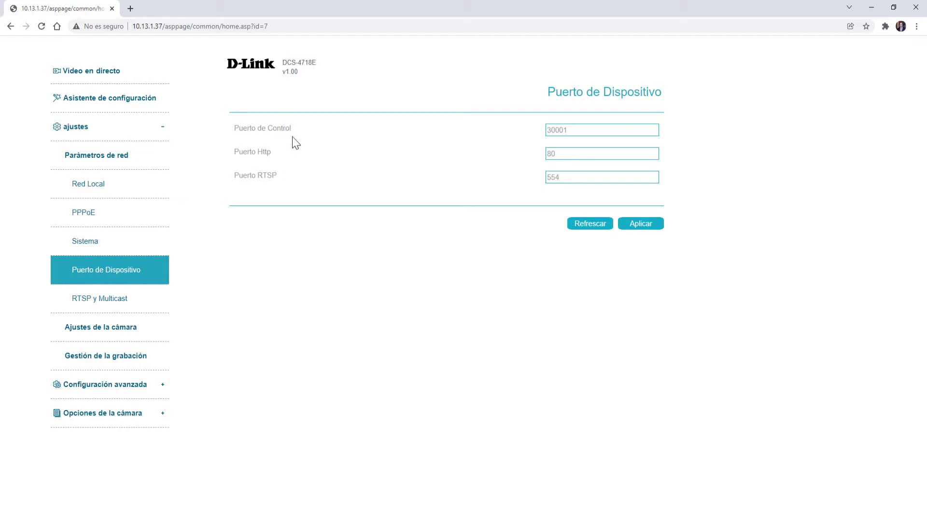
left_click_drag(588, 130, 546, 154)
left_click(244, 192)
left_click_drag(259, 176, 277, 176)
left_click_drag(564, 177, 543, 179)
left_click(513, 231)
Examine the RTSP port and example stream address, and view the multicast parameters
left_click(102, 300)
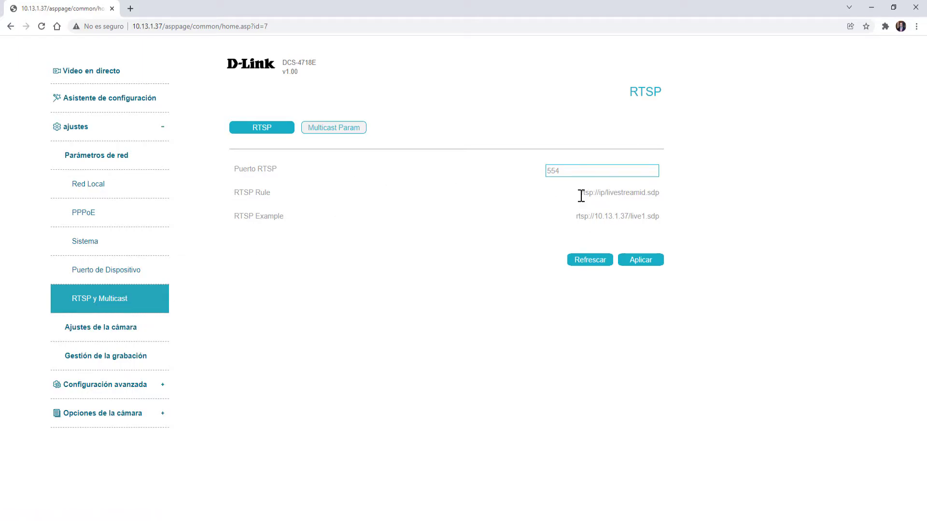
left_click_drag(572, 222, 660, 223)
left_click(662, 221)
left_click_drag(666, 223, 630, 224)
left_click(587, 215)
left_click_drag(577, 216, 623, 213)
left_click(640, 214)
left_click(331, 130)
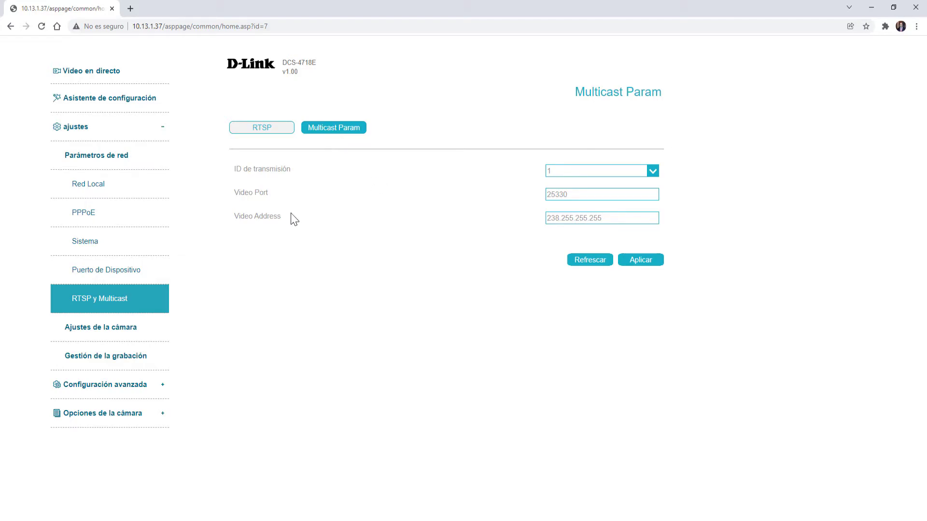
View the device name field in the camera settings
left_click(114, 333)
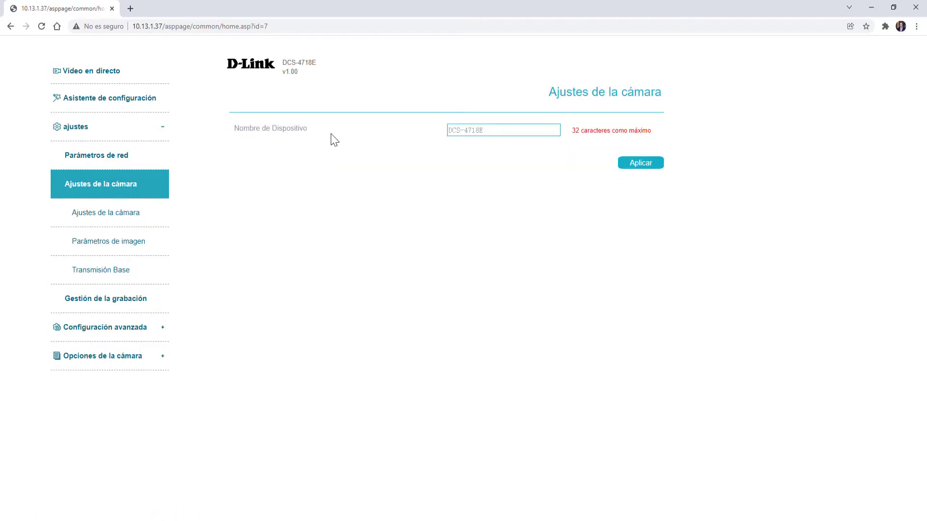
left_click(472, 131)
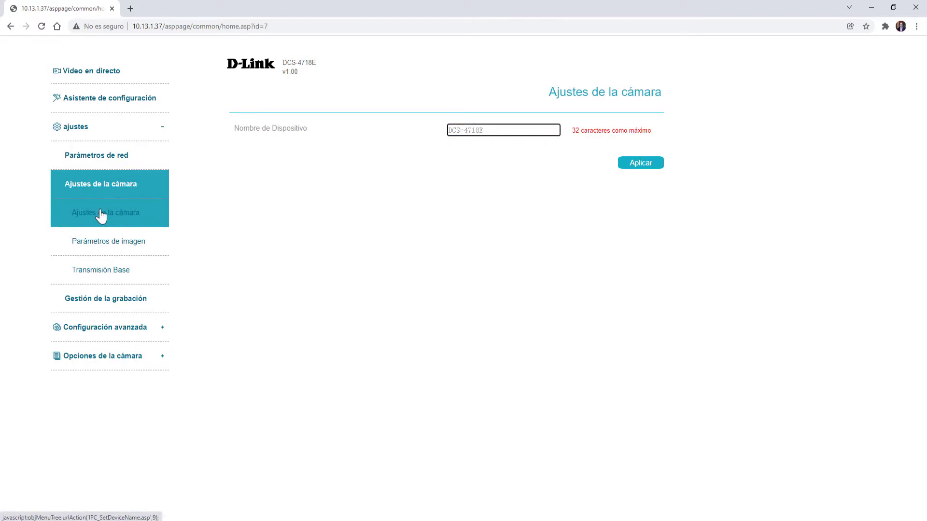
left_click(114, 215)
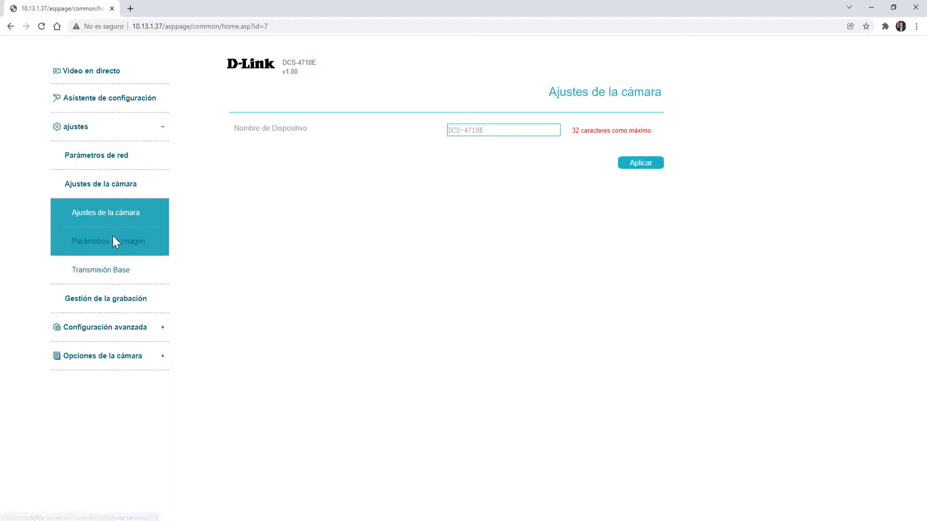
Examine the image parameters for basic image, scene, exposure, white balance, day/night and noise reduction
left_click(113, 240)
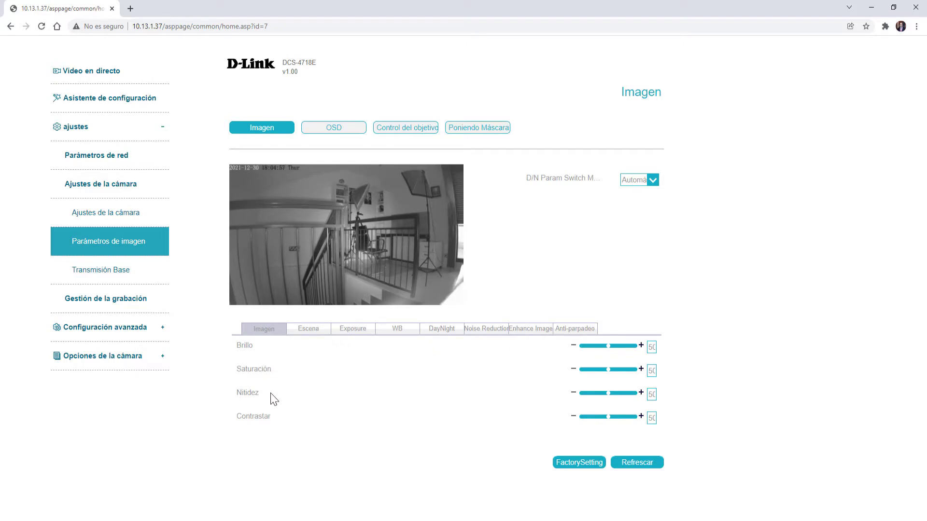
left_click(309, 332)
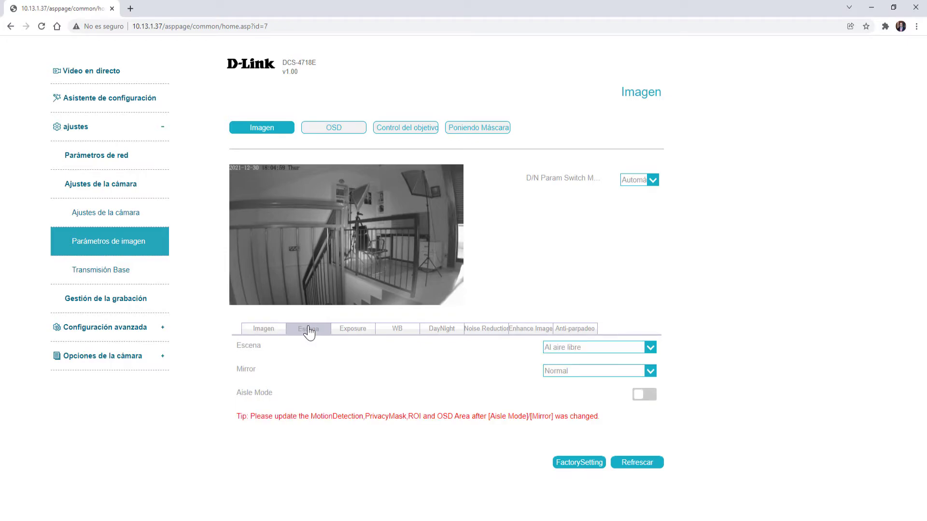
left_click(589, 348)
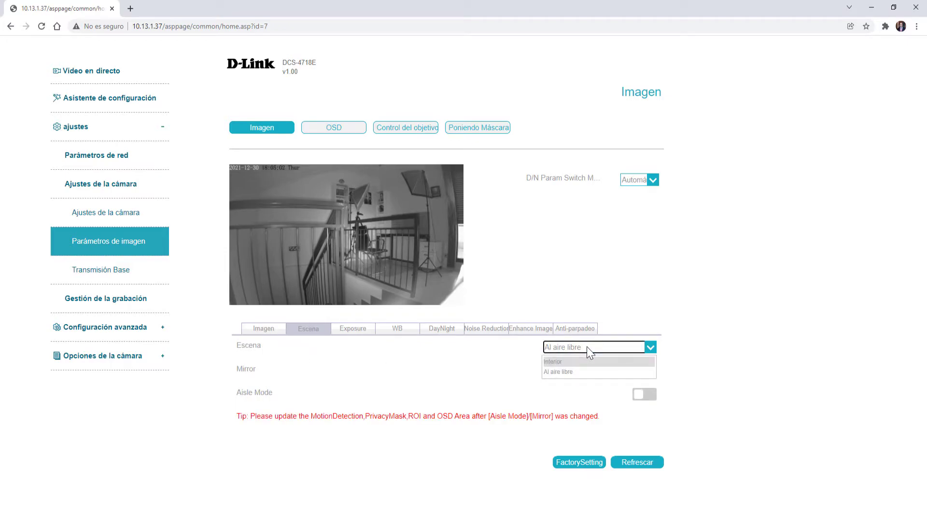
left_click(441, 378)
left_click(347, 333)
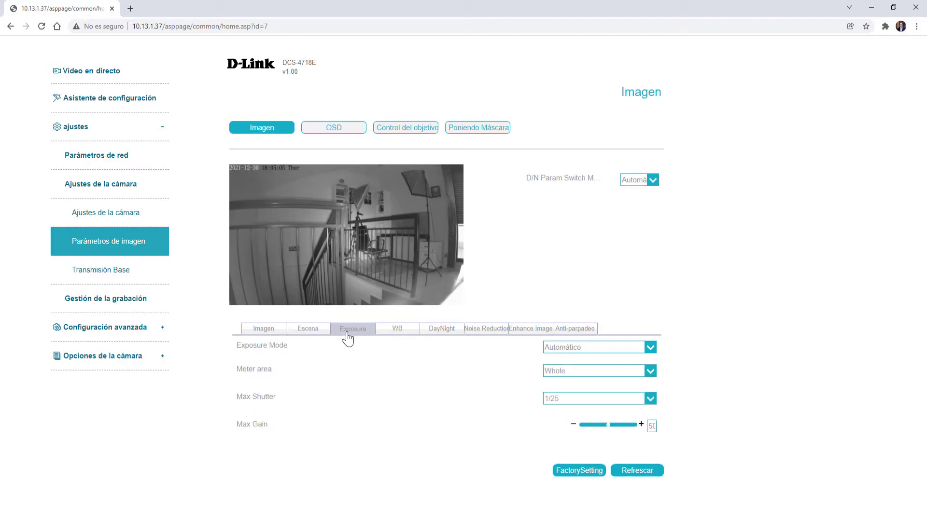
left_click(405, 333)
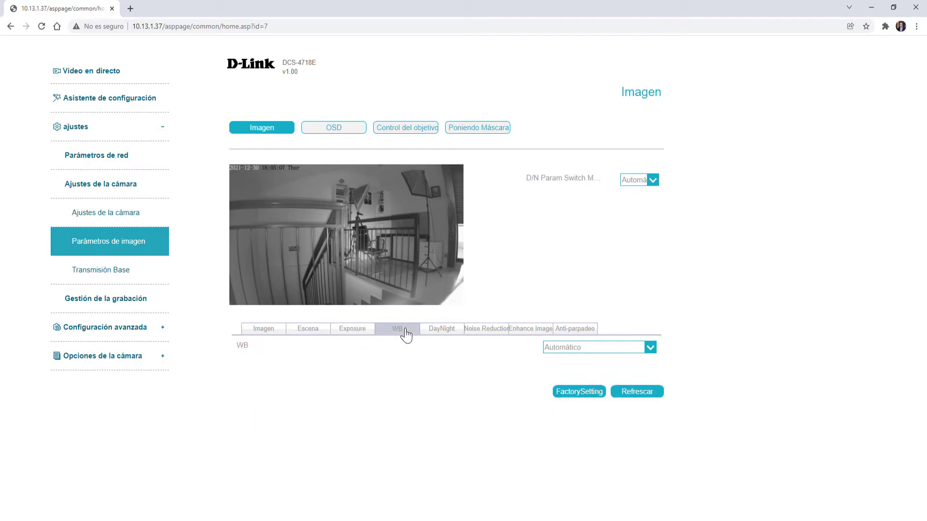
left_click(444, 333)
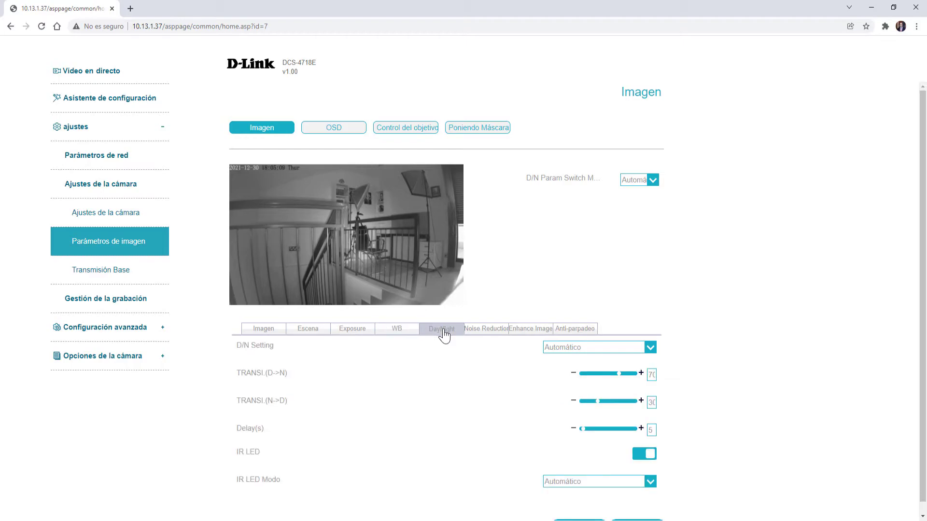
left_click(490, 337)
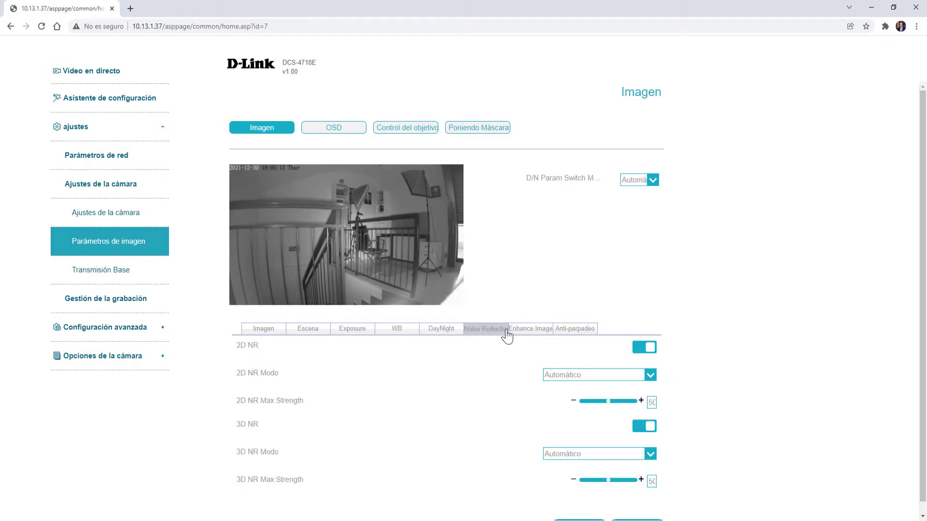
Enable WDR in the camera's image enhancement settings
left_click(530, 335)
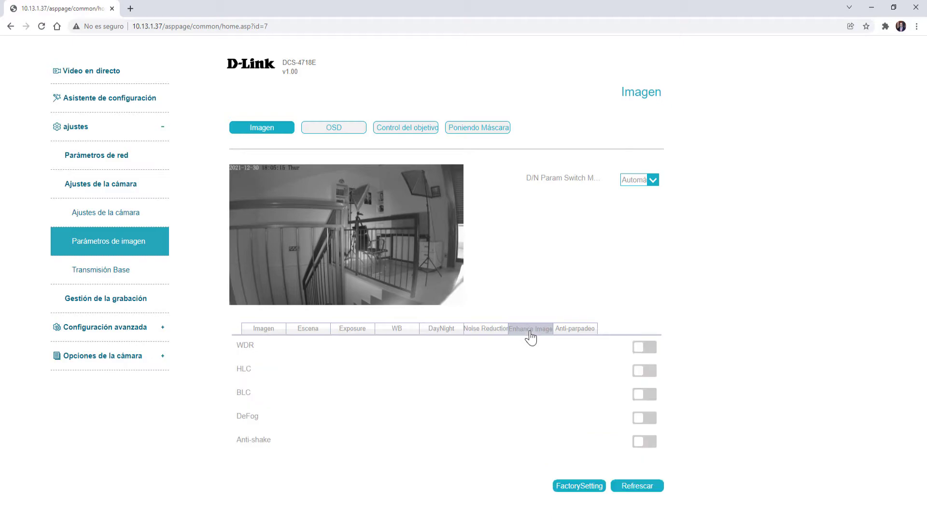
left_click(638, 347)
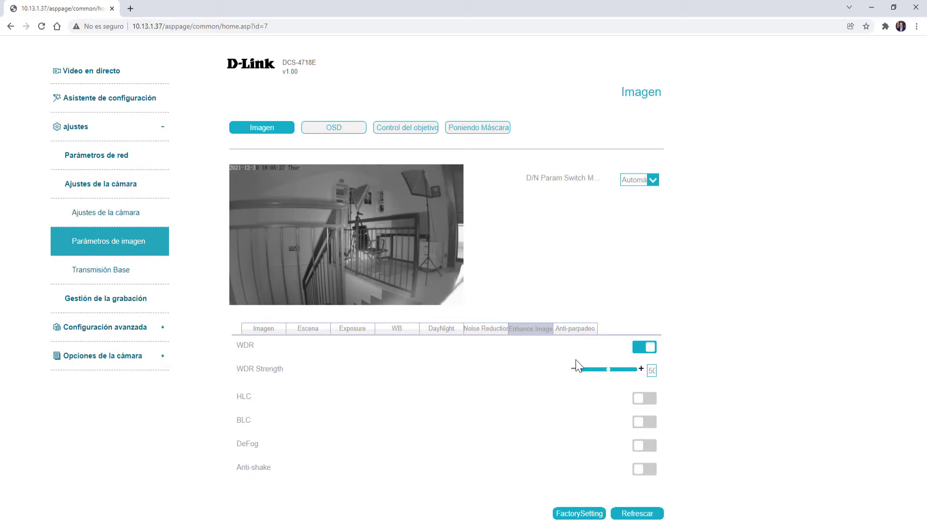
Set the video refresh frequency to 60 in the anti-flicker image parameters
left_click(575, 329)
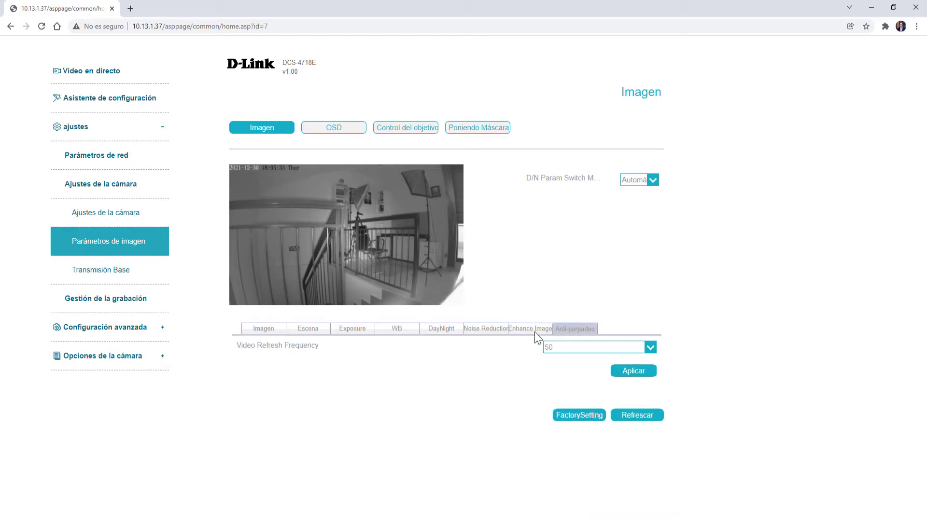
left_click(561, 349)
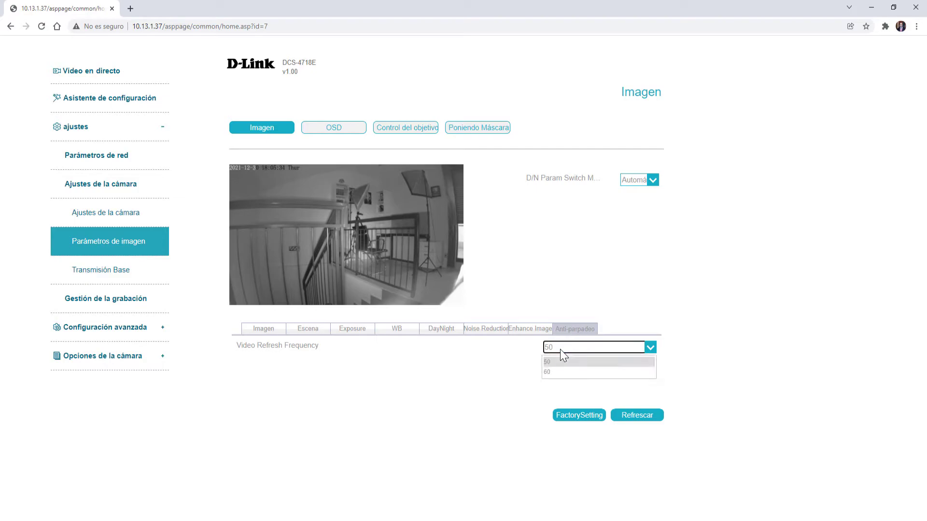
left_click(550, 375)
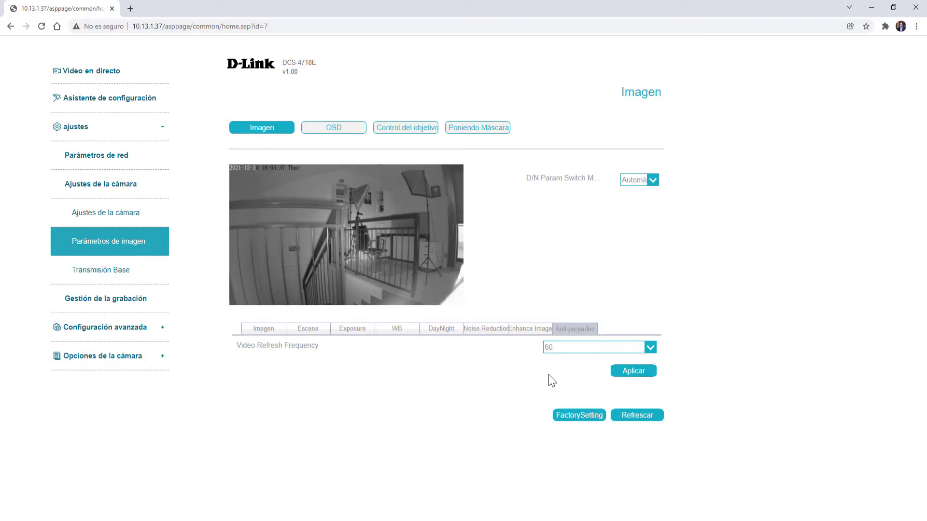
Examine the base transmission settings, checking the available stream IDs, video encoding types and resolutions
left_click(102, 272)
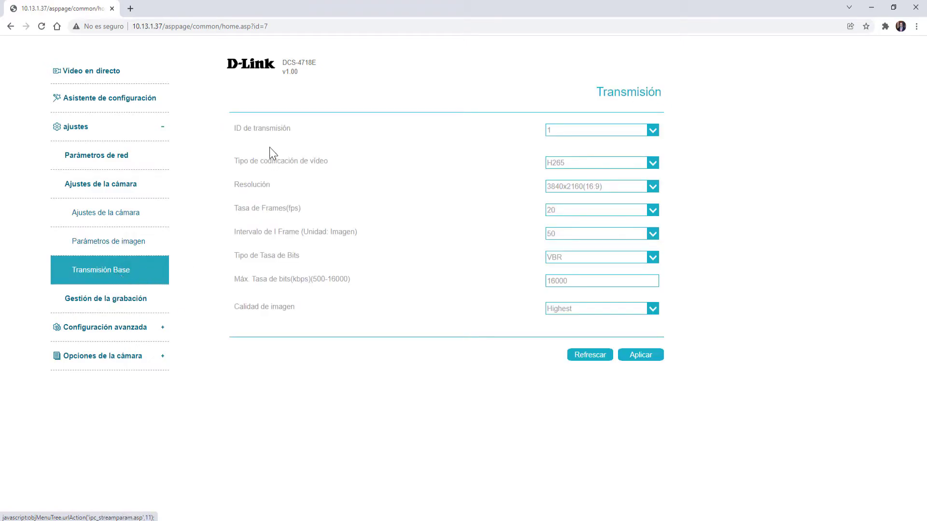
left_click(652, 132)
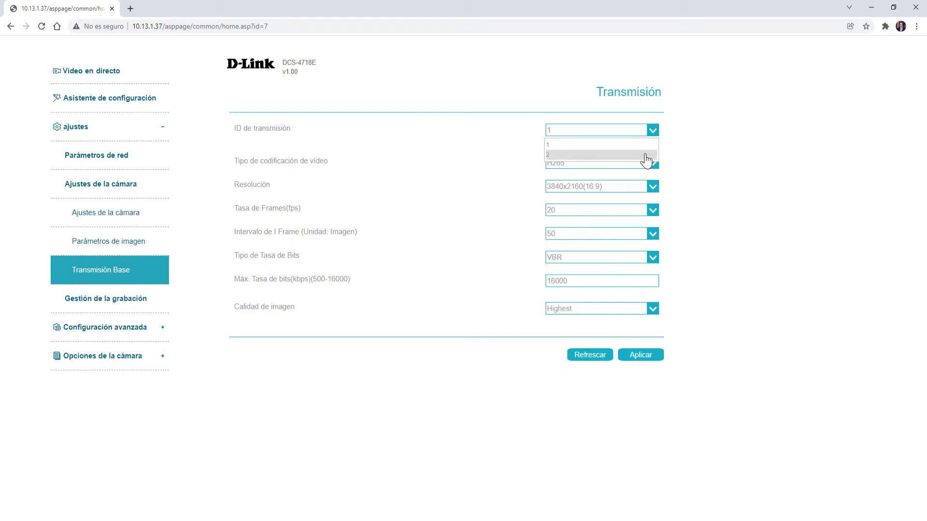
left_click(706, 115)
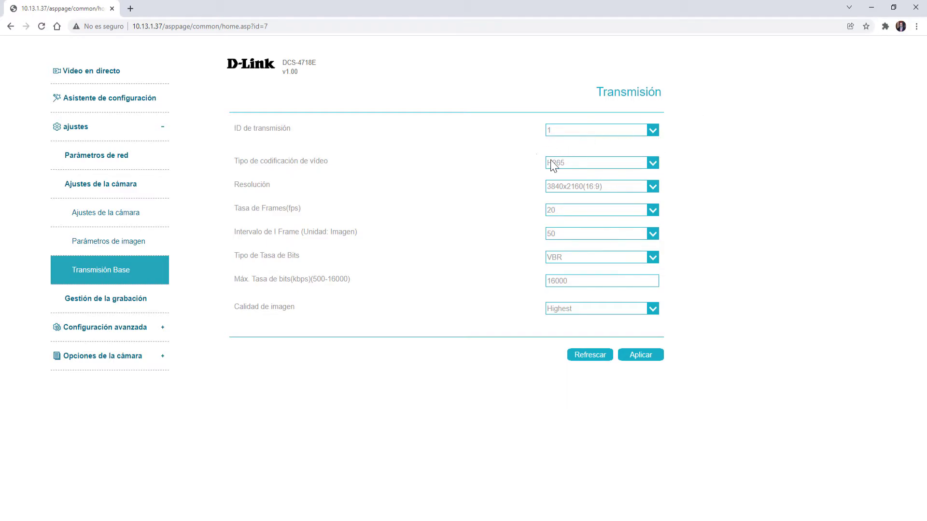
left_click(580, 162)
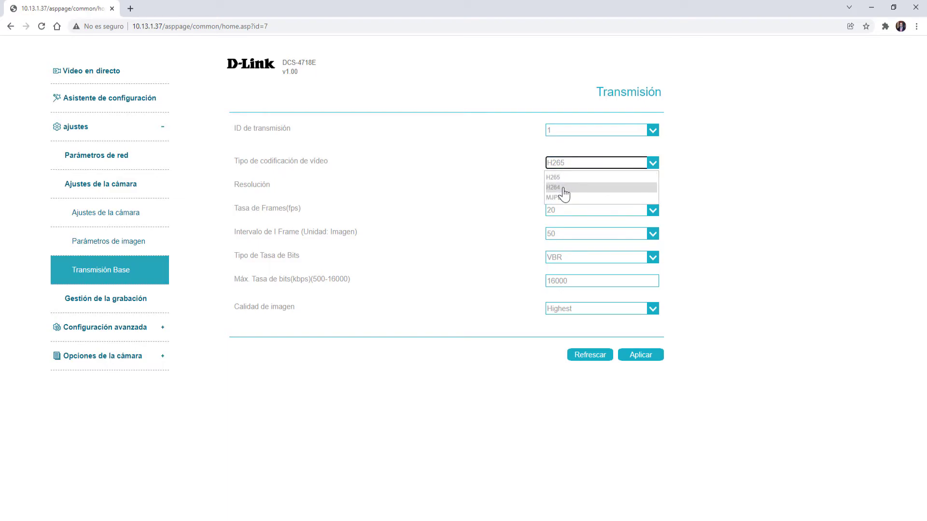
left_click(679, 196)
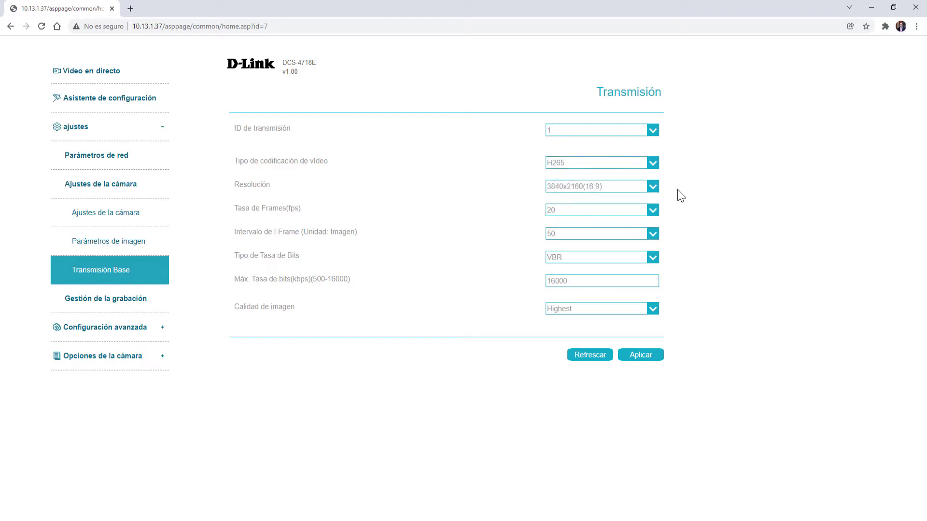
left_click(604, 186)
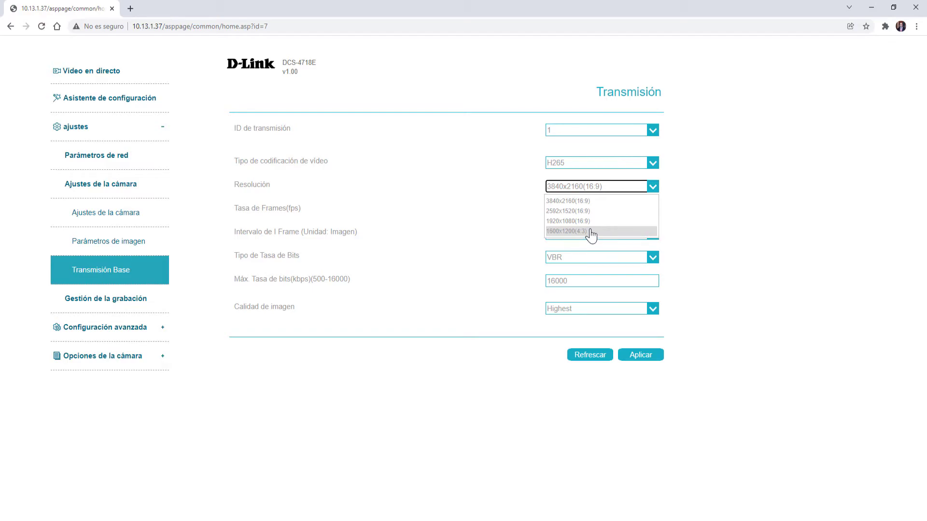
left_click(707, 224)
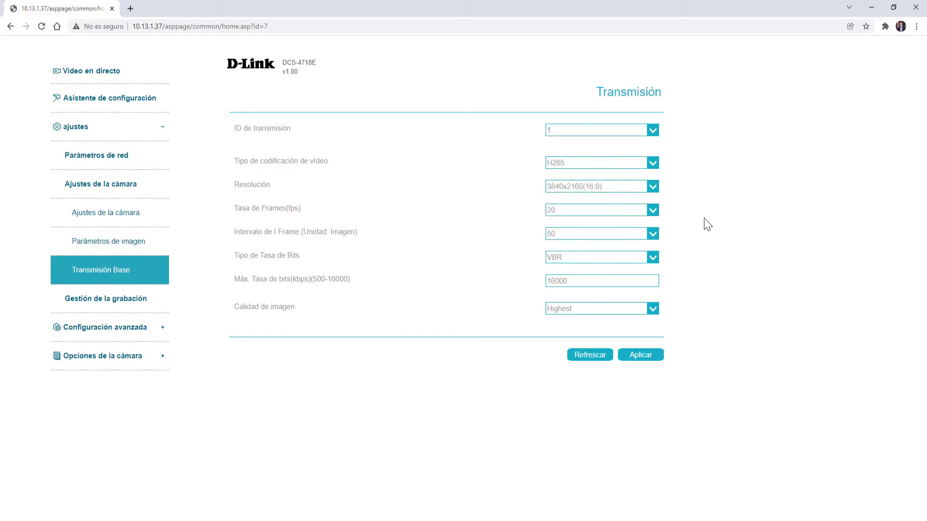
Examine the stream's available frame rates, bit rate types and image quality levels
left_click(586, 212)
scroll(585, 256, "down", 5)
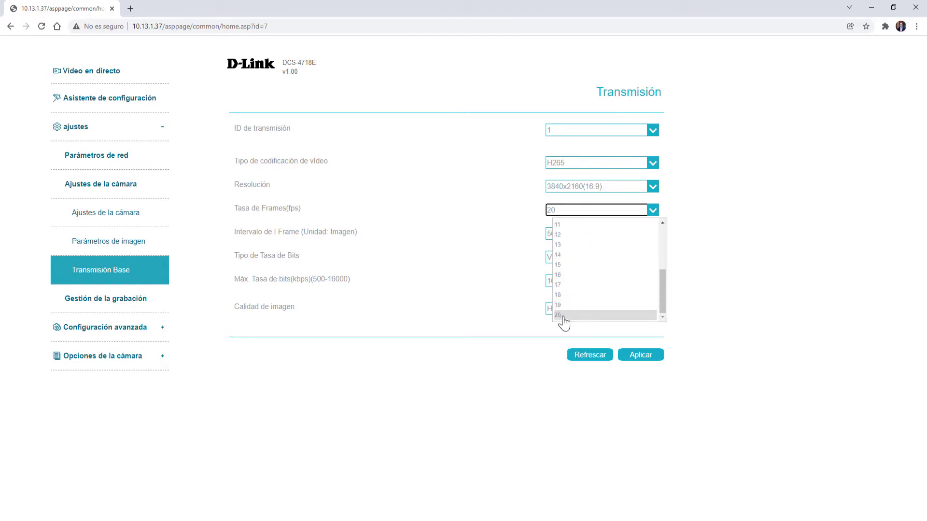
left_click(555, 335)
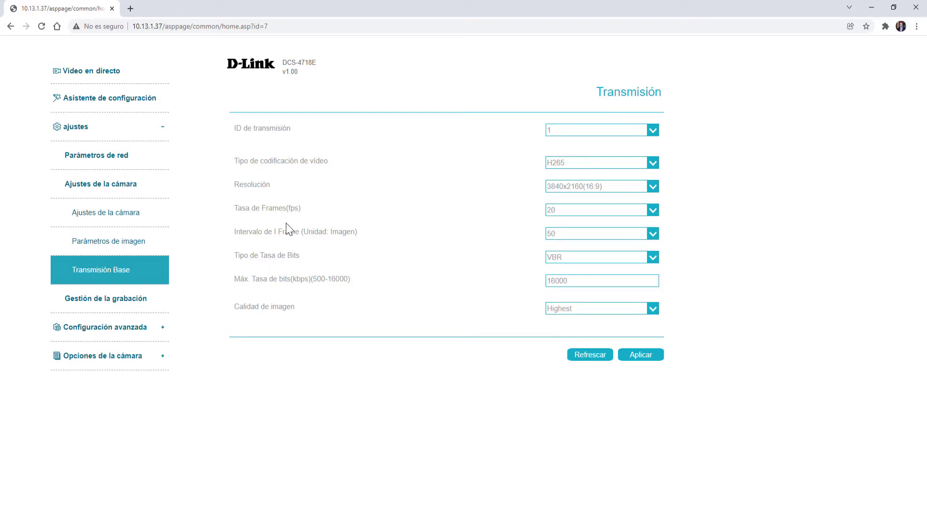
left_click(572, 259)
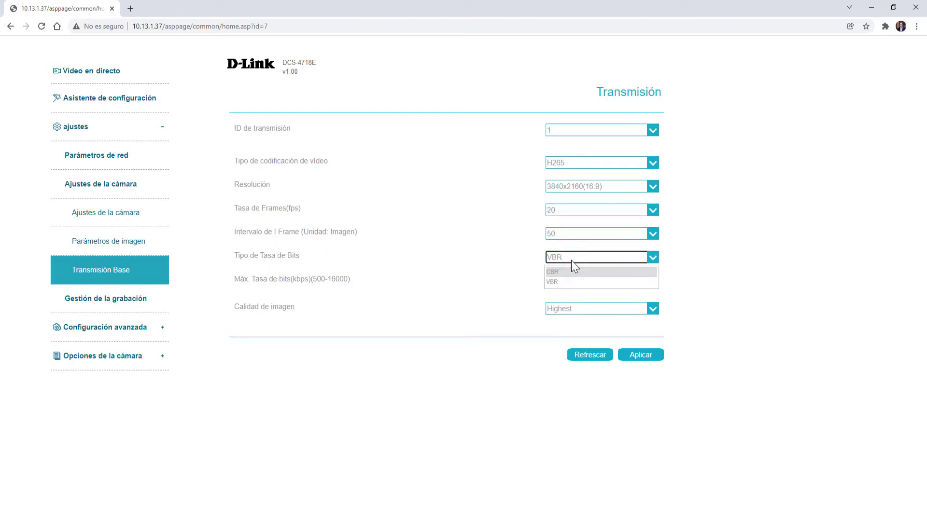
left_click(483, 292)
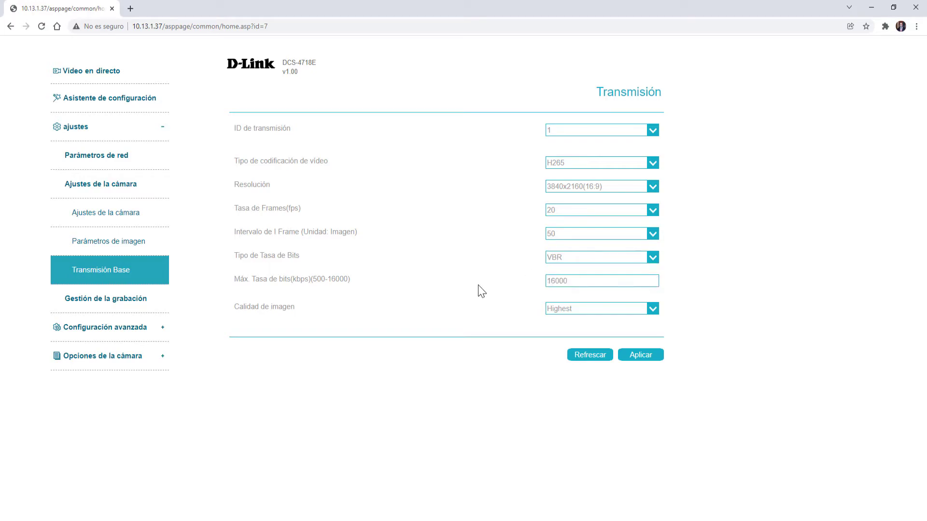
left_click(577, 311)
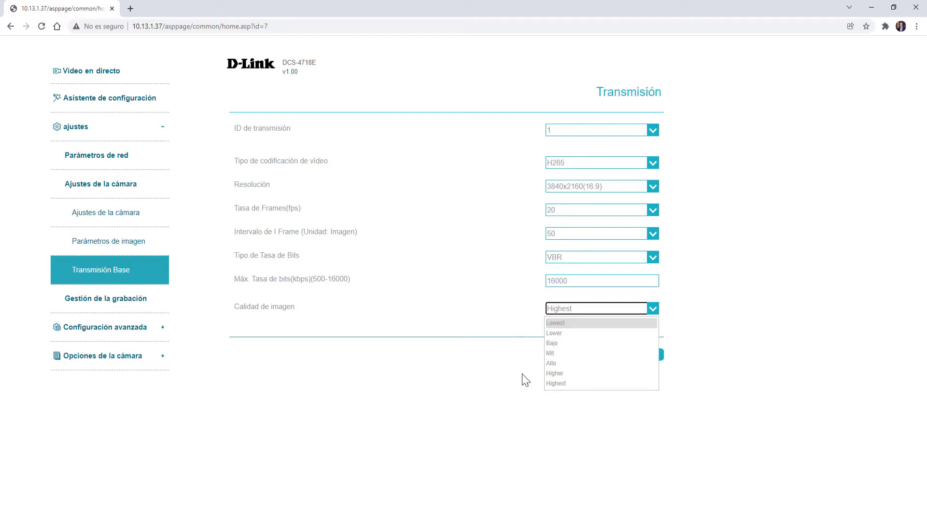
left_click(550, 403)
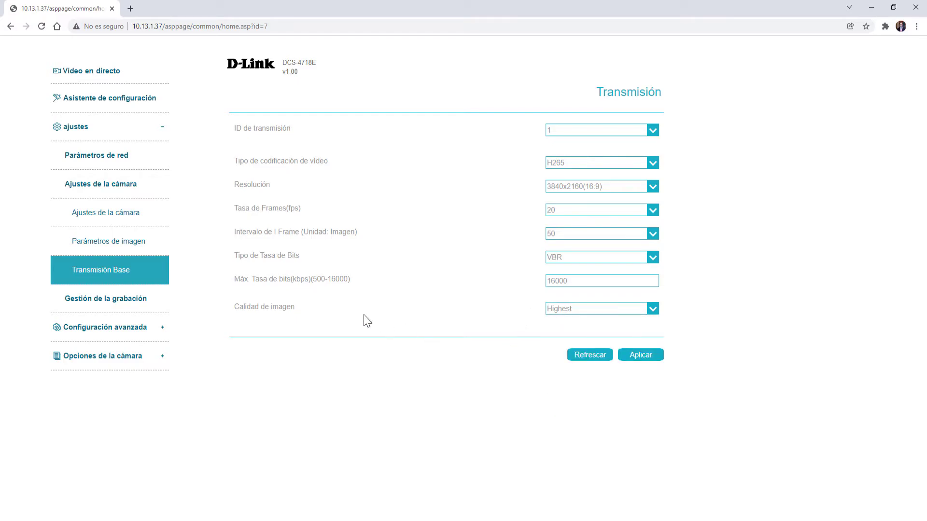
View the SMTP settings in recording management and enable FTP upload
left_click(115, 303)
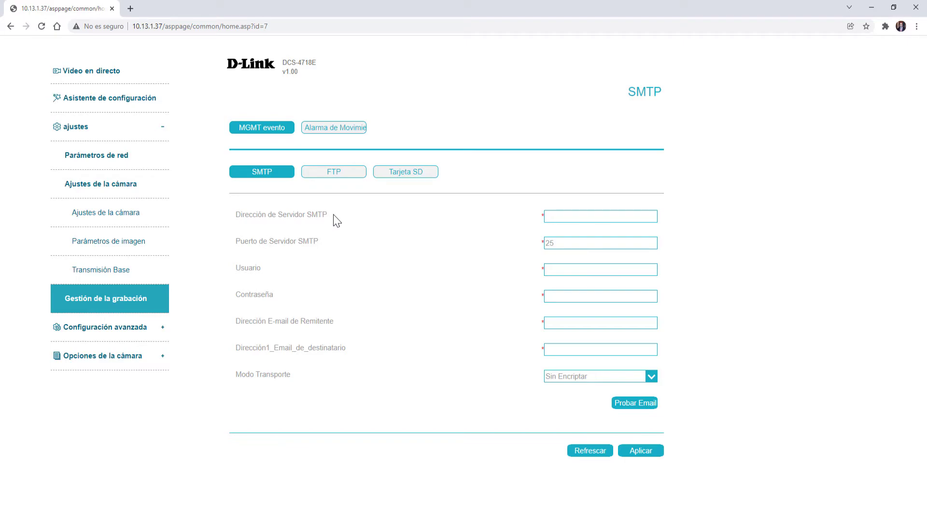
left_click(334, 174)
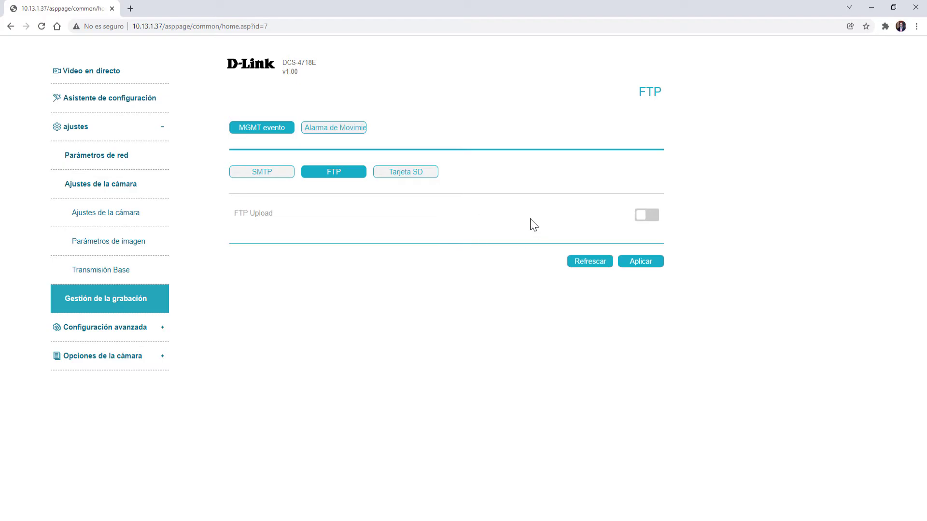
left_click(645, 216)
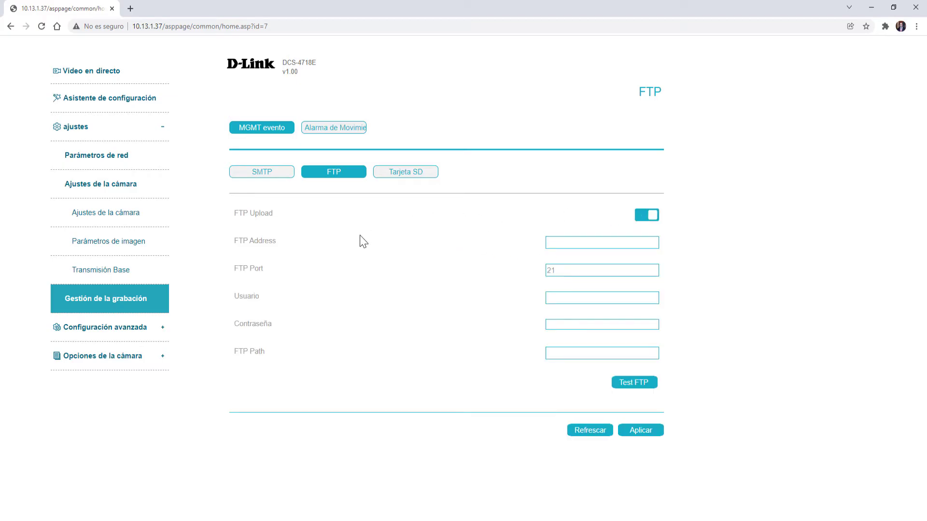
Examine the SD card recording settings and schedule, and review the motion alarm options
left_click(405, 175)
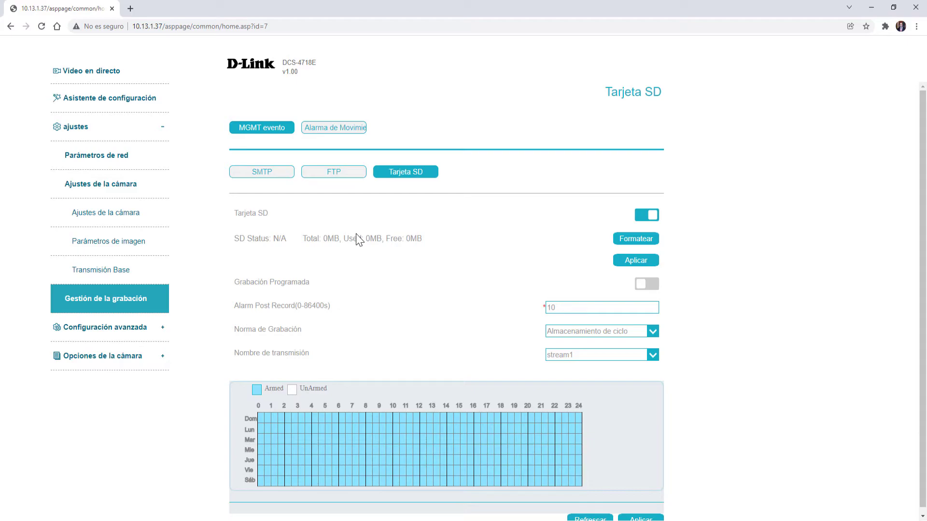
scroll(416, 260, "down", 1)
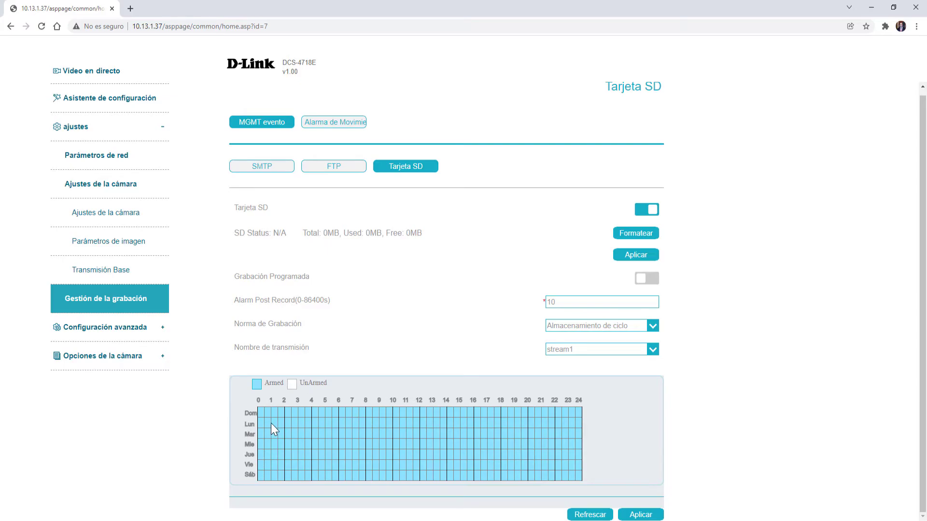
left_click(345, 126)
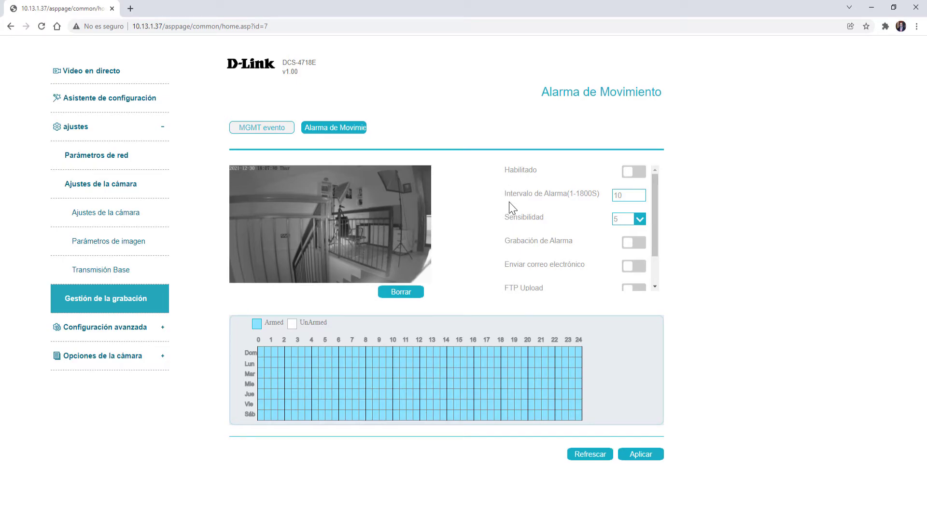
scroll(557, 237, "down", 2)
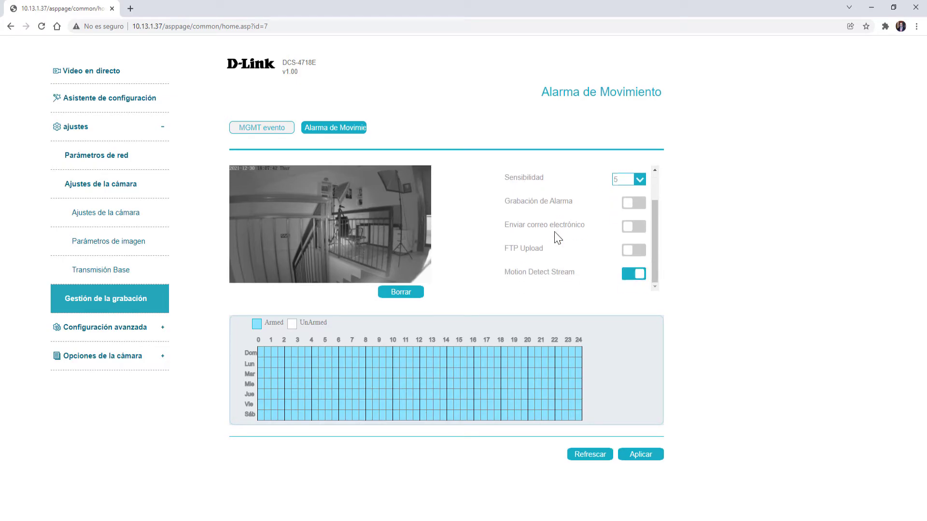
scroll(557, 237, "up", 2)
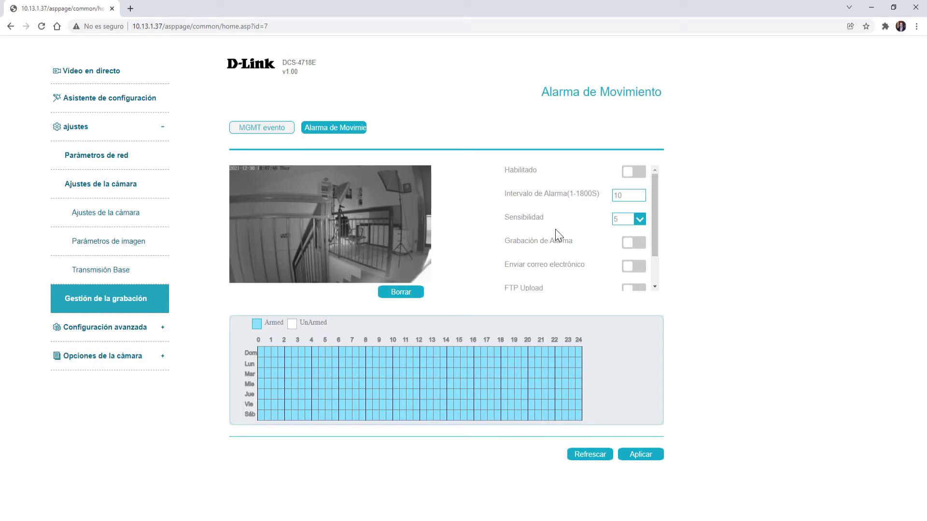
scroll(558, 237, "down", 2)
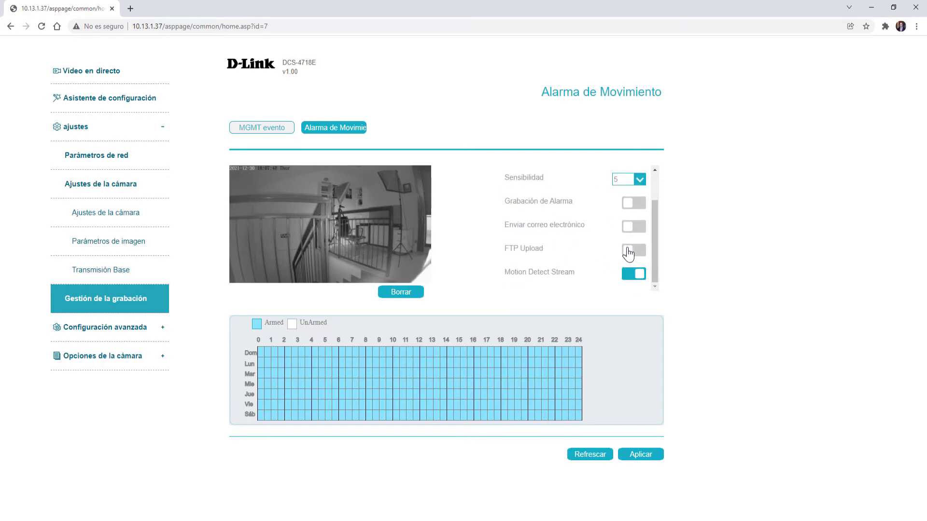
scroll(603, 249, "up", 2)
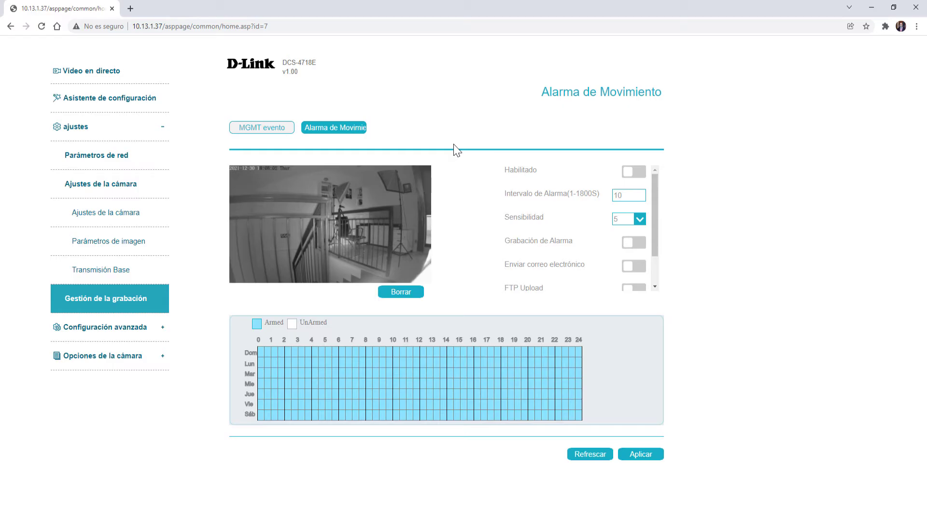
Enable DDNS in the advanced configuration and view its provider options
left_click(114, 333)
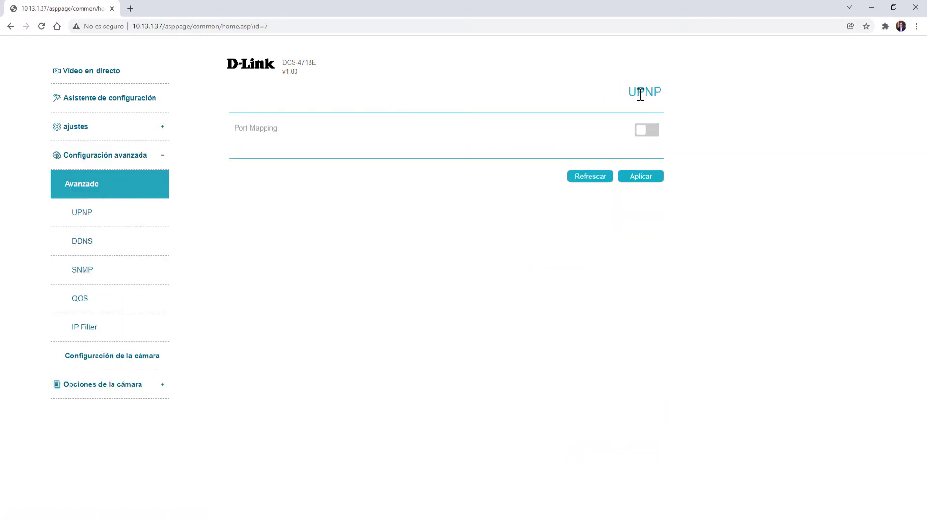
left_click(82, 247)
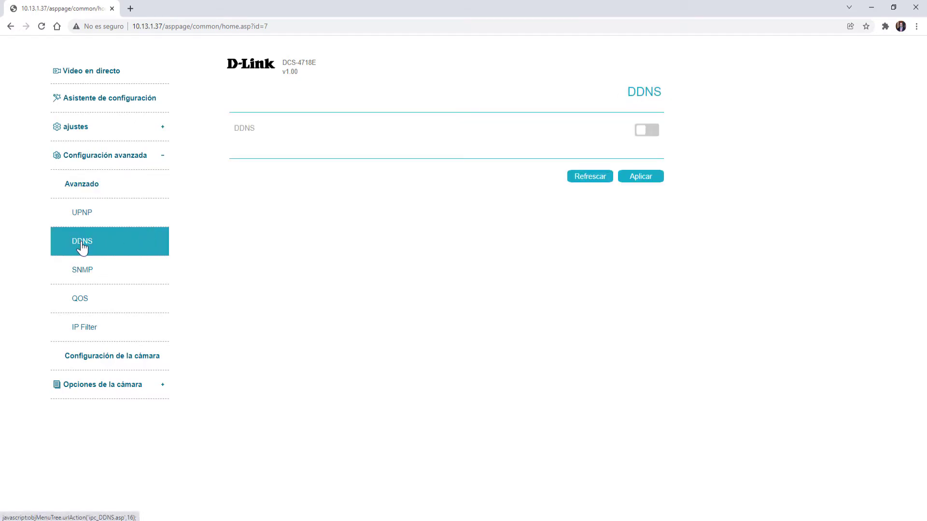
left_click(649, 131)
left_click(645, 159)
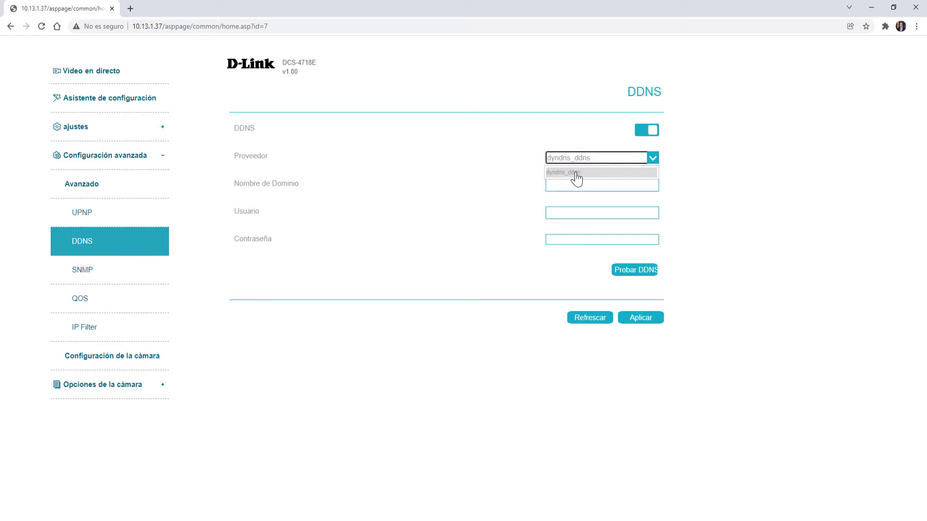
left_click(424, 270)
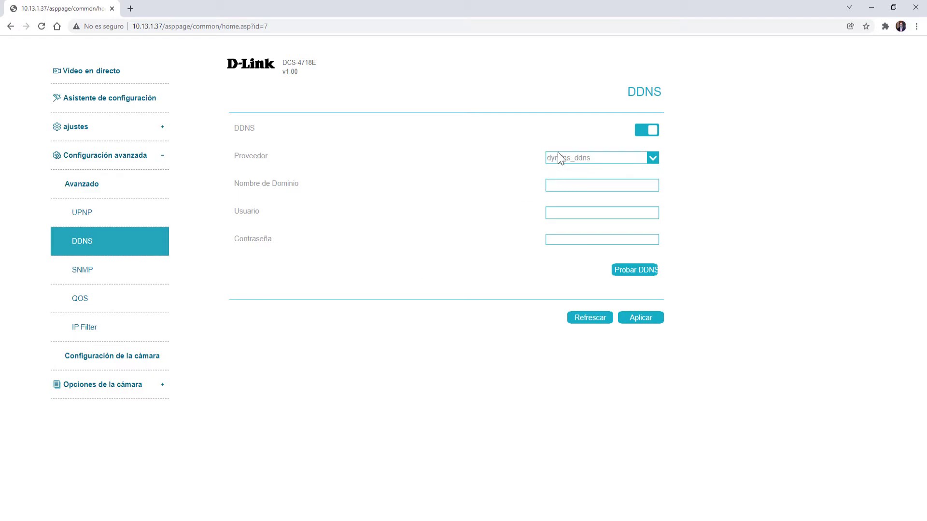
View the SNMP activation and port settings and the QoS DSCP values
left_click(78, 272)
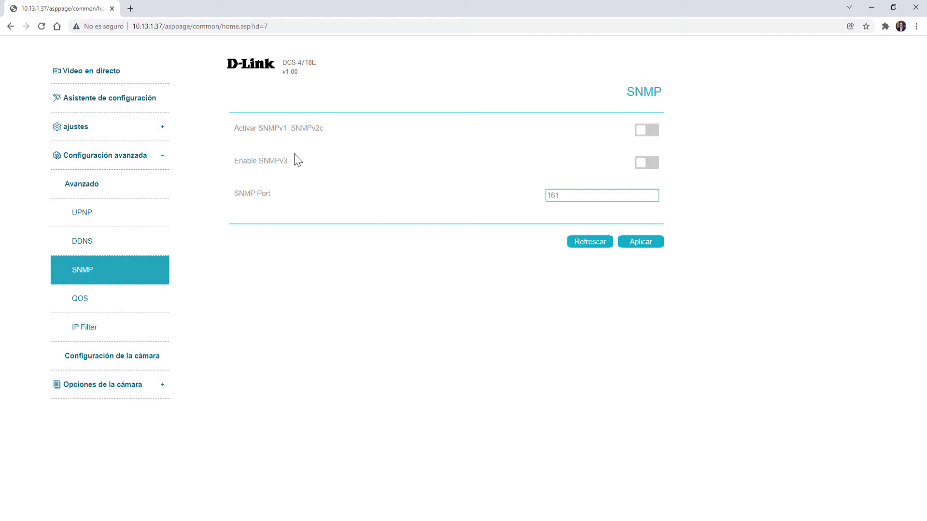
left_click(82, 307)
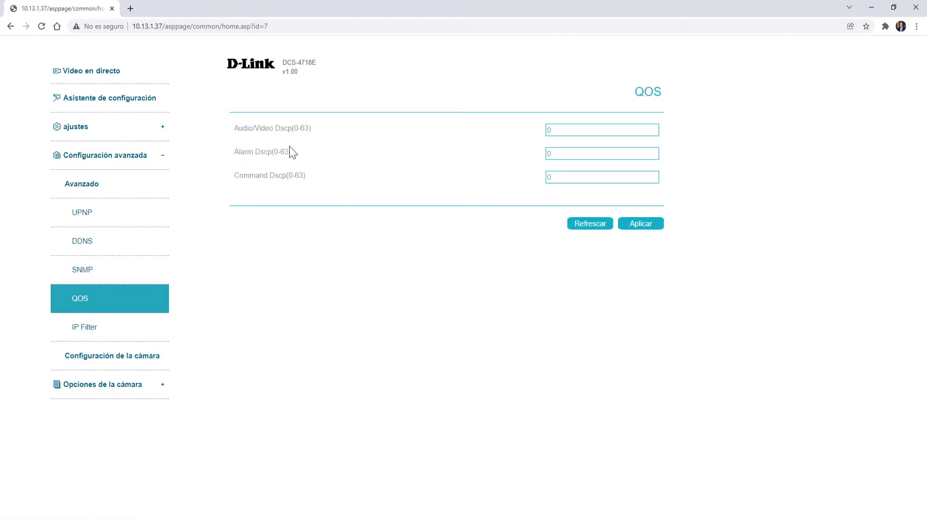
Enable the IP filter in the advanced configuration and view its black list rule settings
left_click(82, 333)
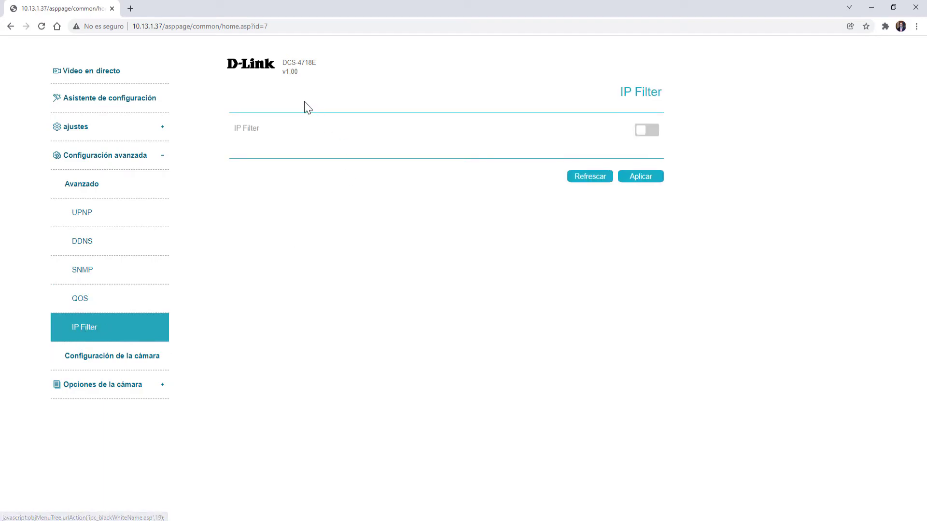
left_click(649, 133)
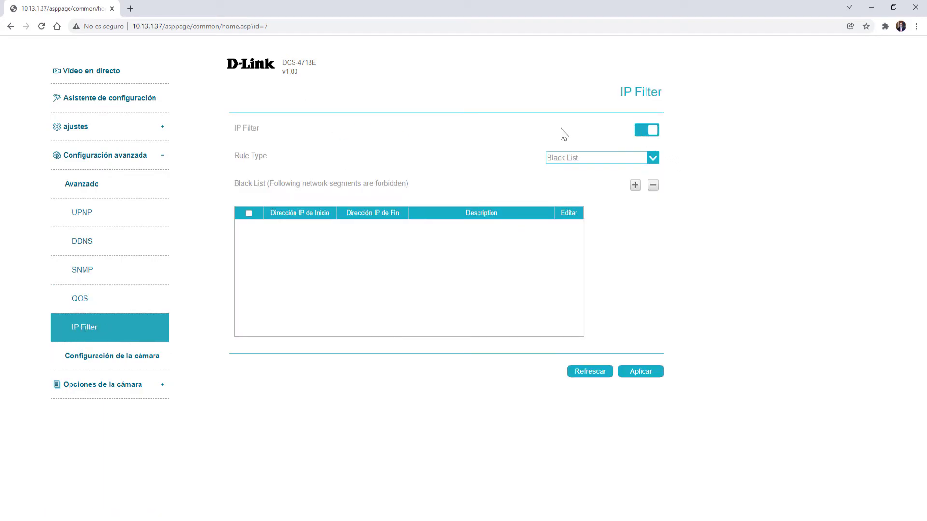
left_click(596, 141)
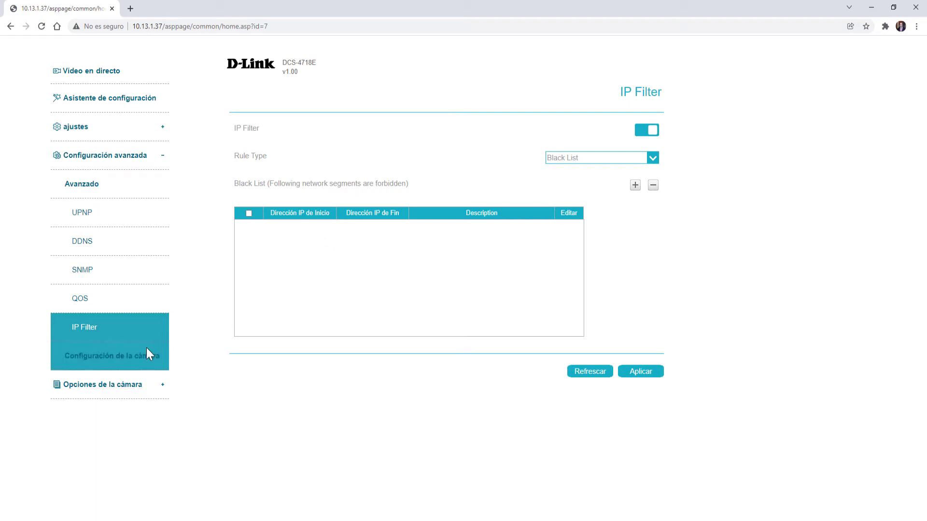
View the camera's factory reset options, switching the preservation of IP settings off and back on
left_click(124, 365)
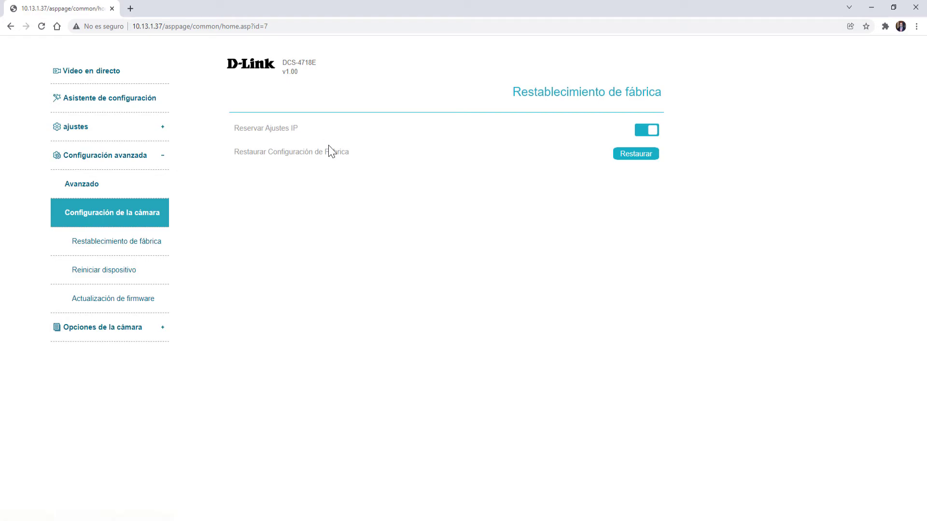
left_click(646, 130)
left_click(647, 130)
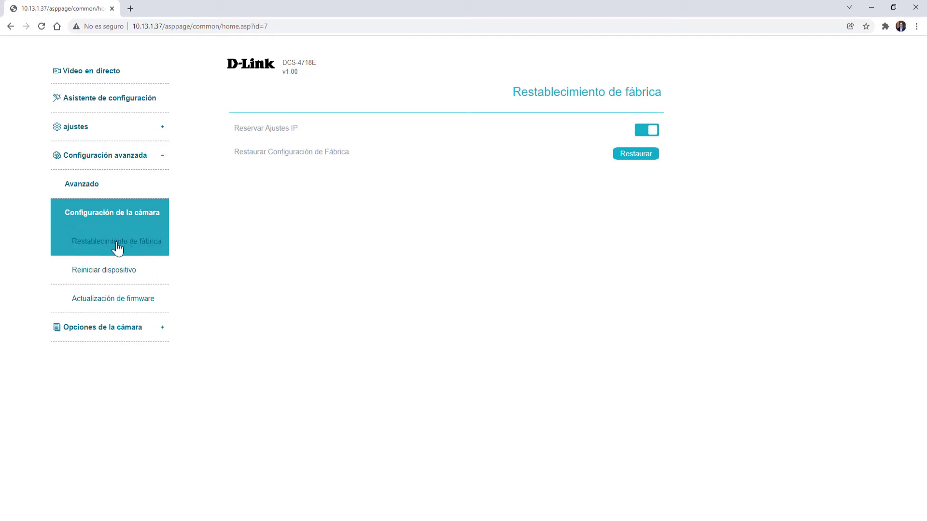
View the device restart options with the Auto Reboot schedule, and open the firmware update settings
left_click(103, 275)
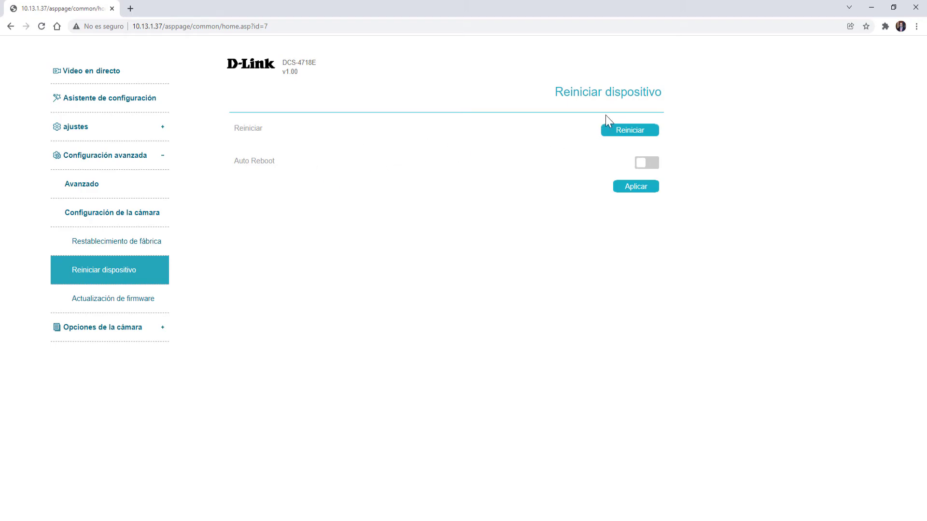
left_click(651, 164)
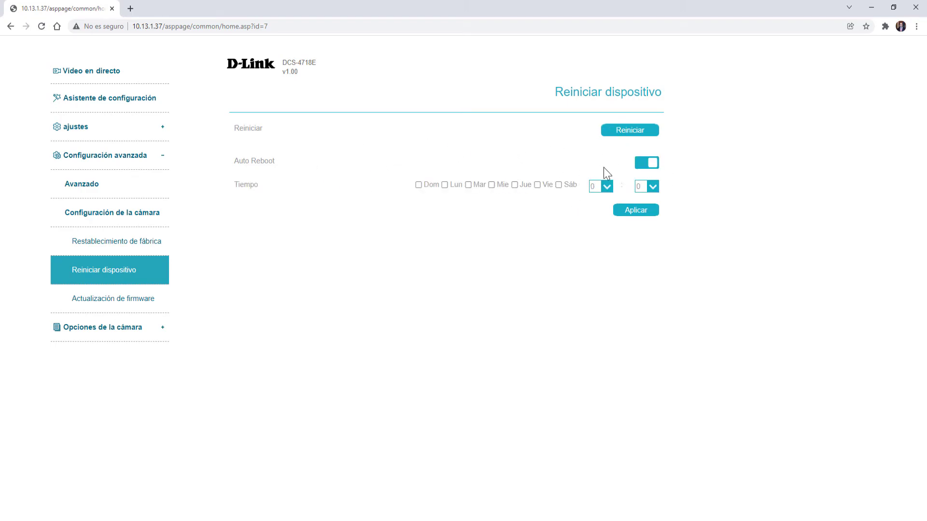
left_click(650, 165)
left_click(125, 301)
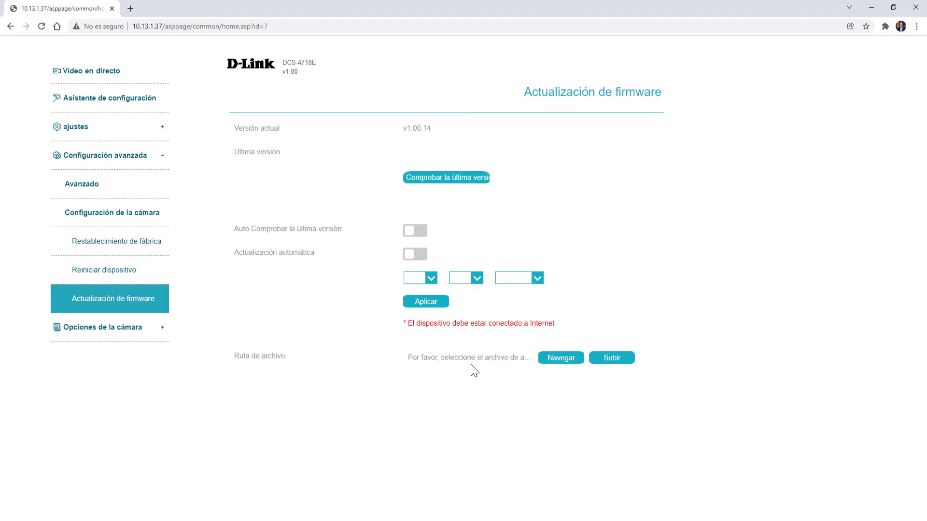
Examine the camera's device information, including IP address, software and hardware versions, date and time, and service status
left_click(134, 334)
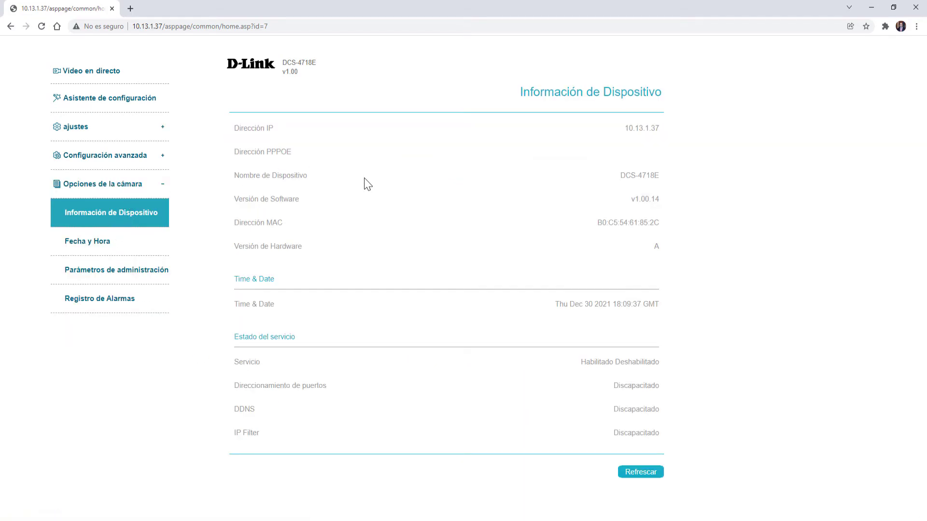
left_click_drag(235, 128, 662, 254)
left_click(674, 260)
left_click_drag(619, 178, 634, 200)
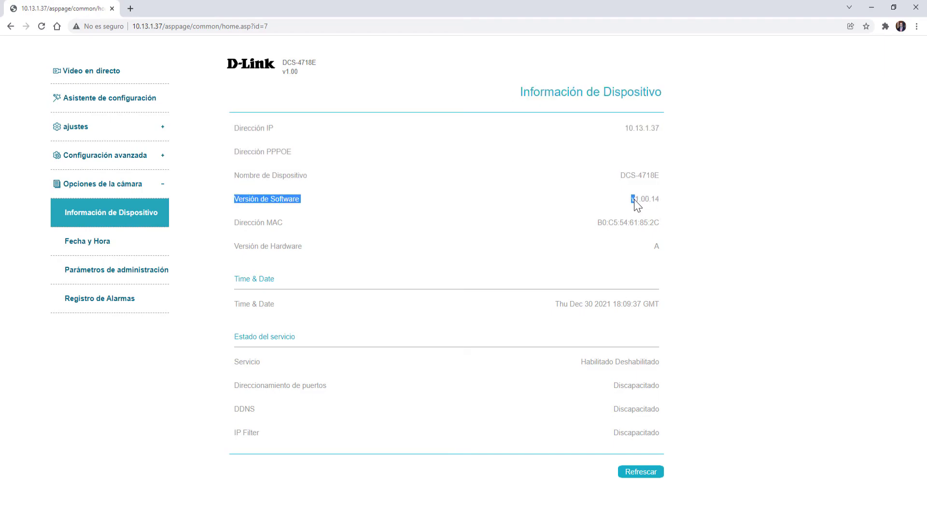
left_click(647, 198)
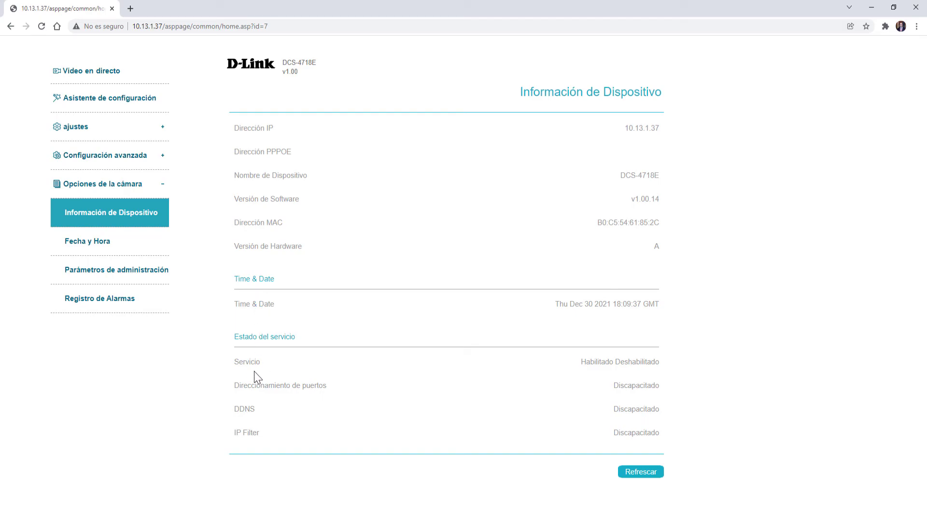
triple_click(346, 370)
left_click_drag(630, 418, 658, 438)
left_click(650, 425)
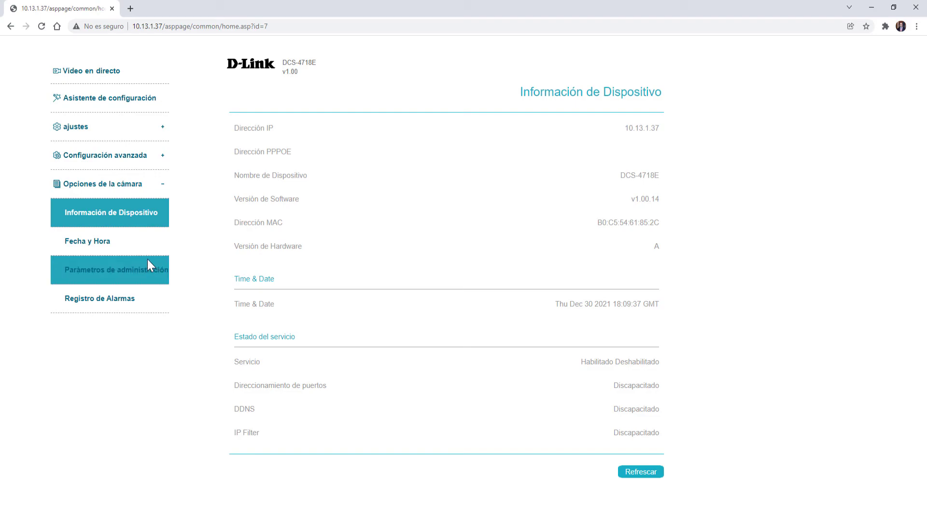
Open the date and time settings and enable NTP to view its server, port and interval options
left_click(107, 249)
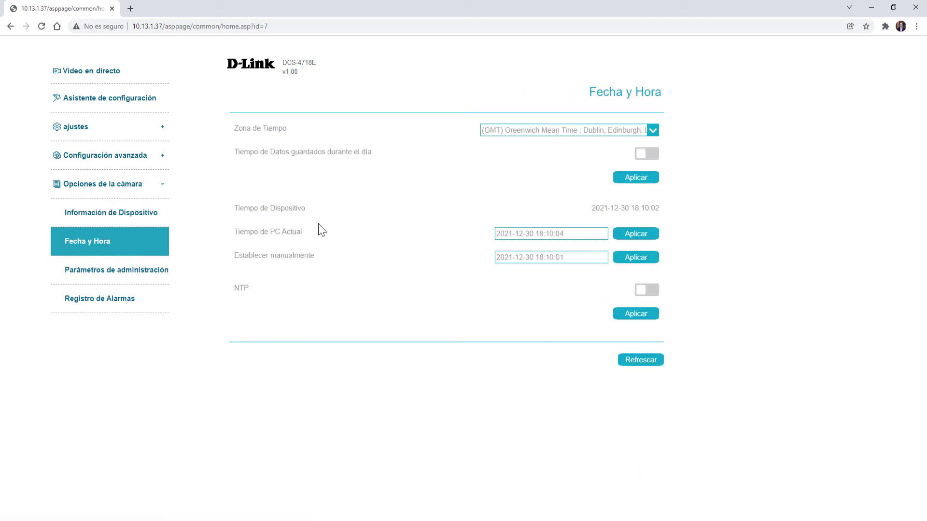
left_click(652, 291)
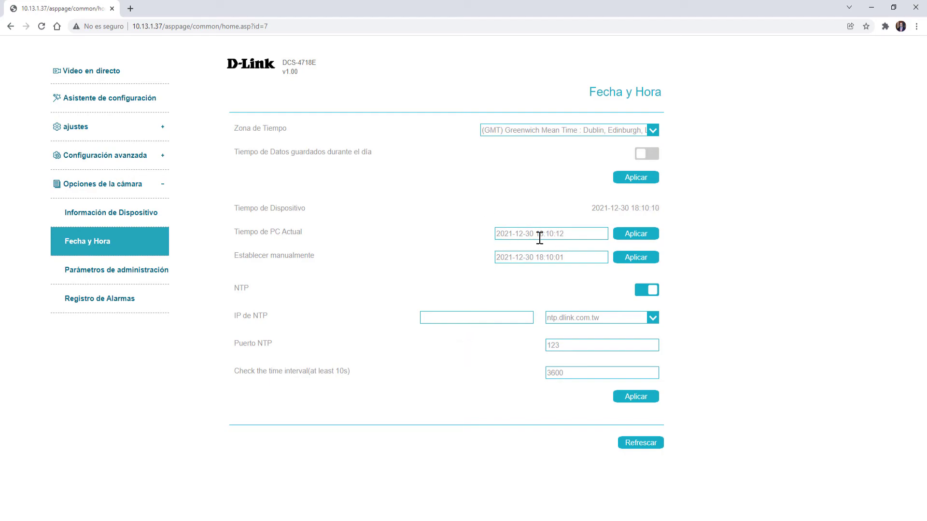
Review the group choices and privileges offered for a new user account, and cancel without adding one
left_click(112, 278)
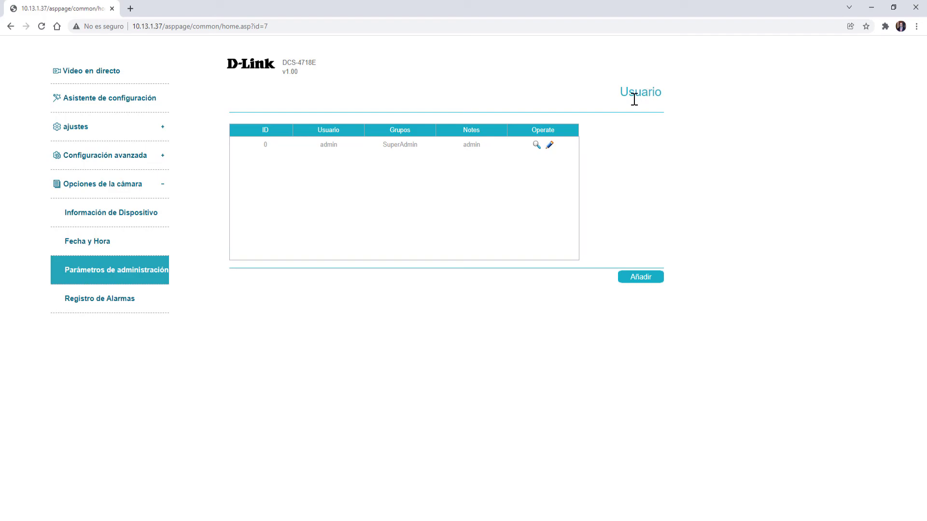
left_click(641, 277)
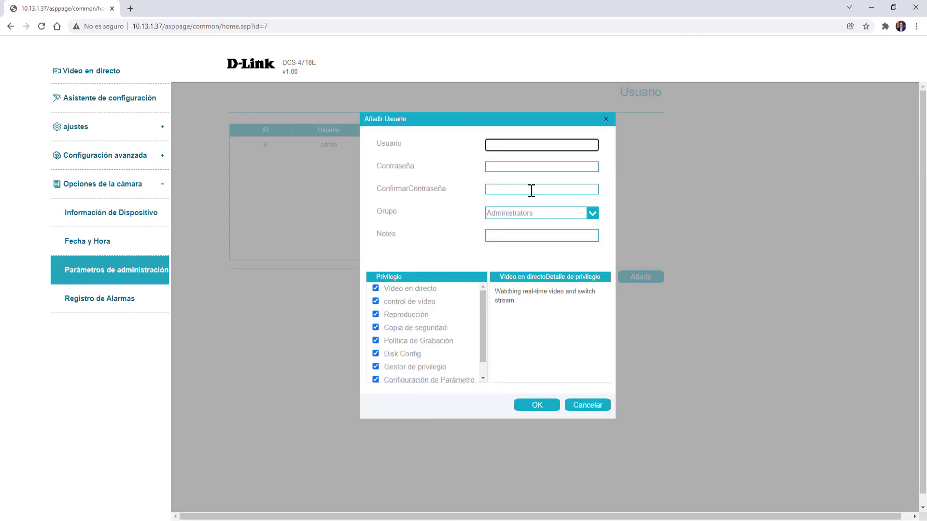
left_click(565, 215)
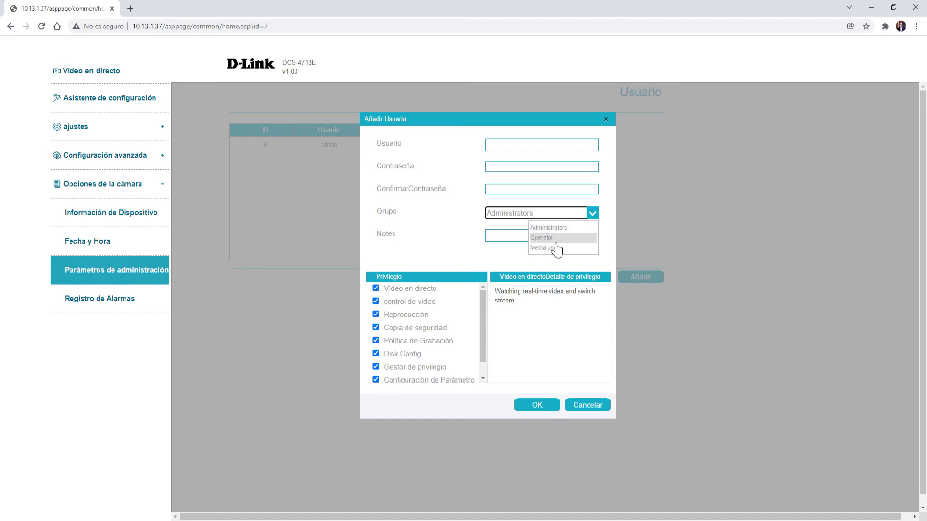
left_click_drag(485, 305, 485, 332)
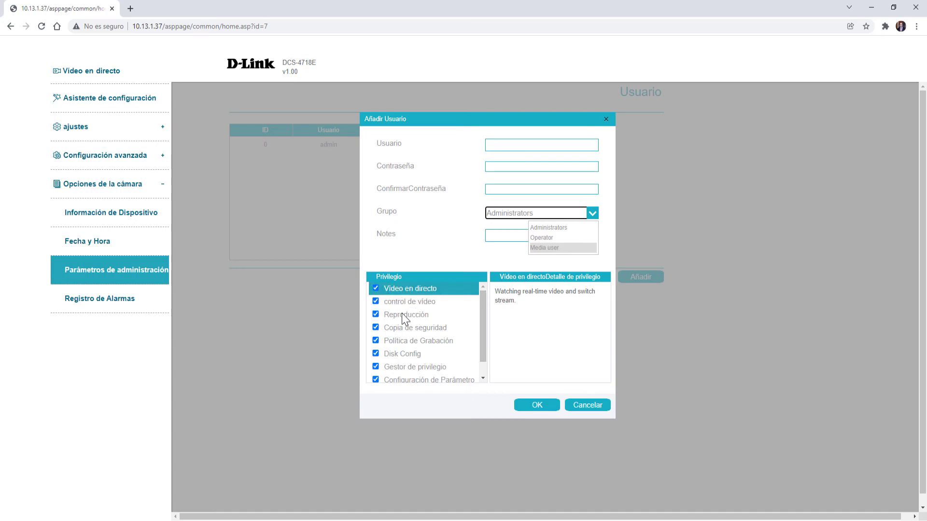
left_click(588, 407)
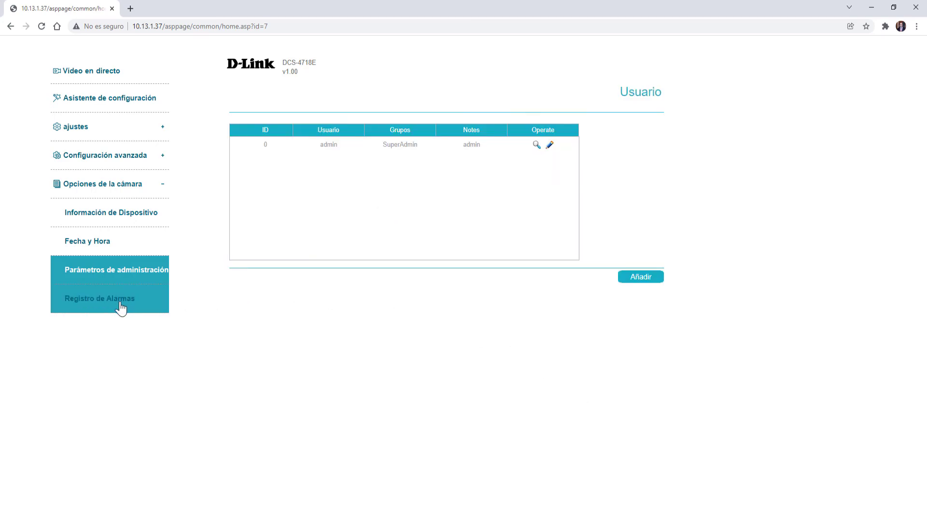
Review the alarm and operation log filters and tables, and return to the live video page
left_click(117, 307)
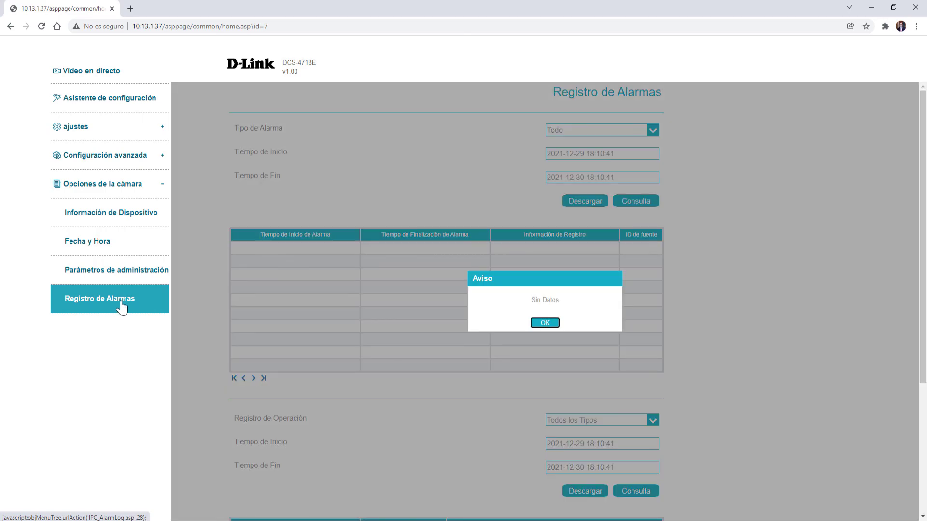
left_click(544, 322)
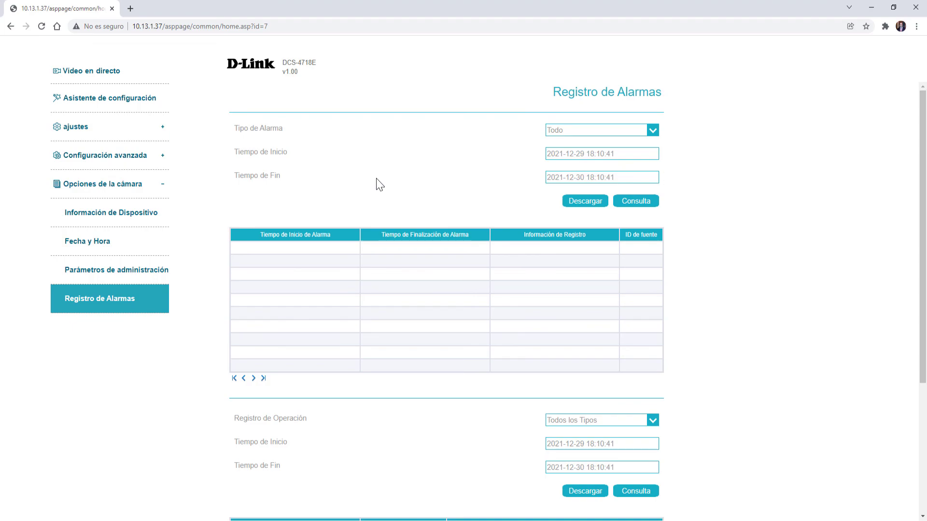
scroll(376, 185, "down", 4)
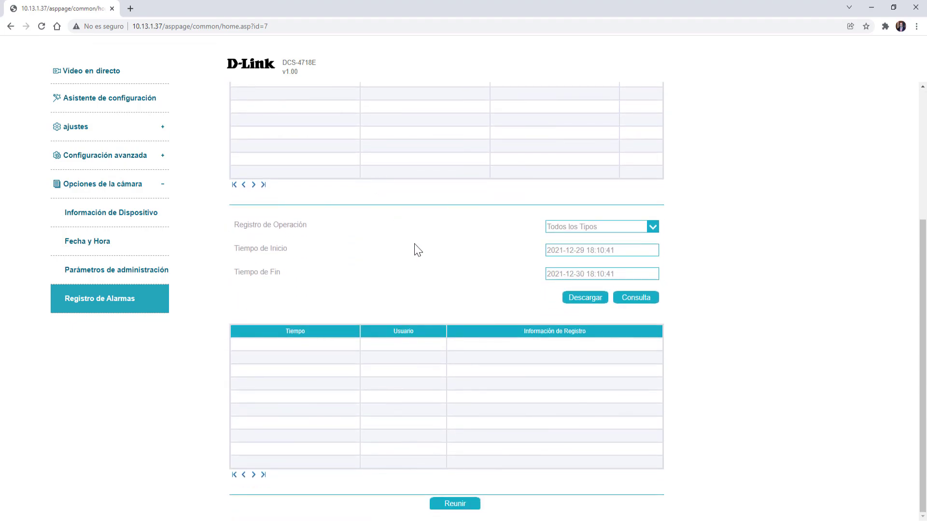
scroll(417, 249, "up", 4)
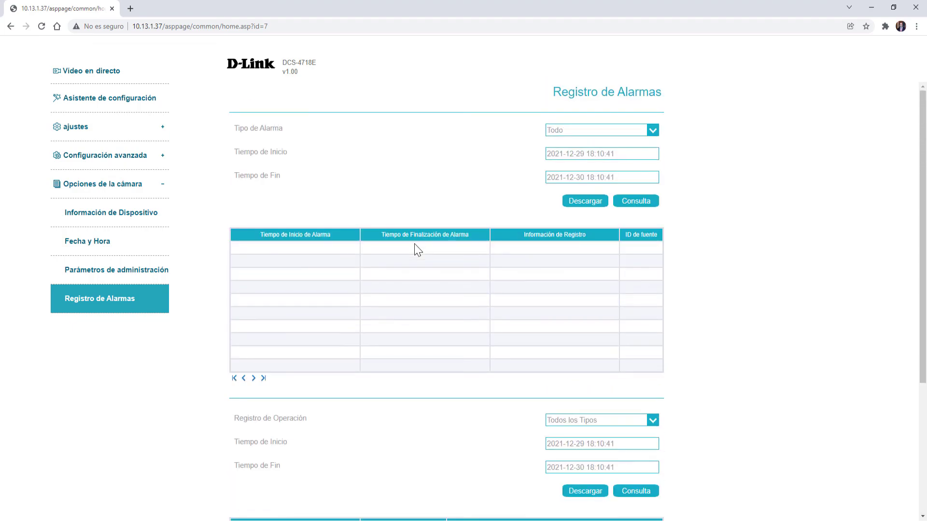
left_click(102, 80)
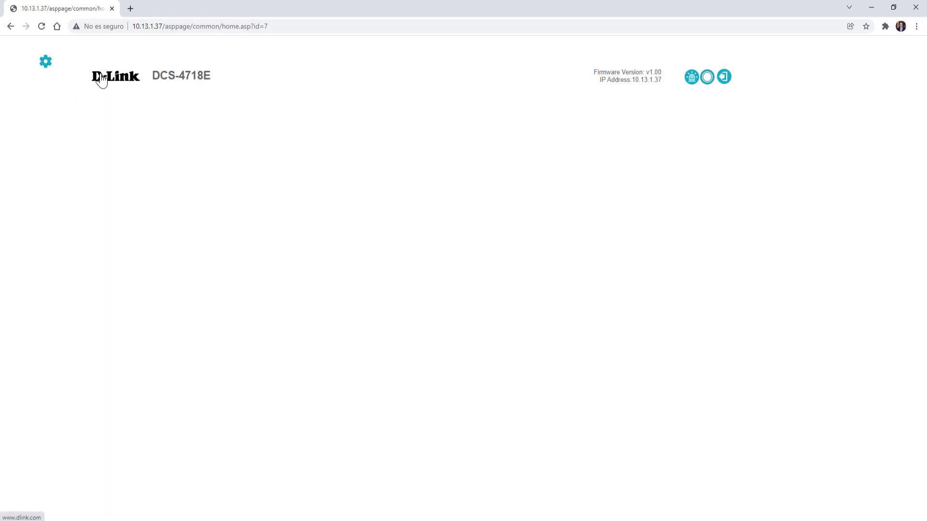